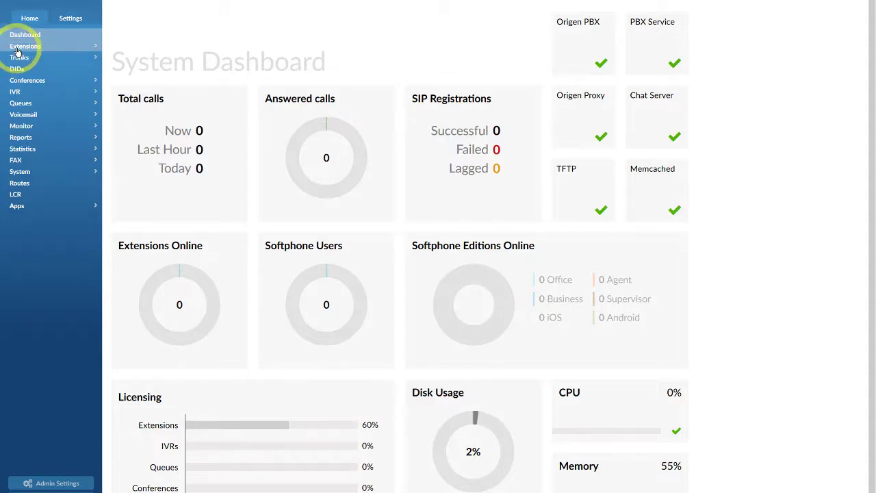
Step: Open the list of system extensions under Extensions
click(18, 46)
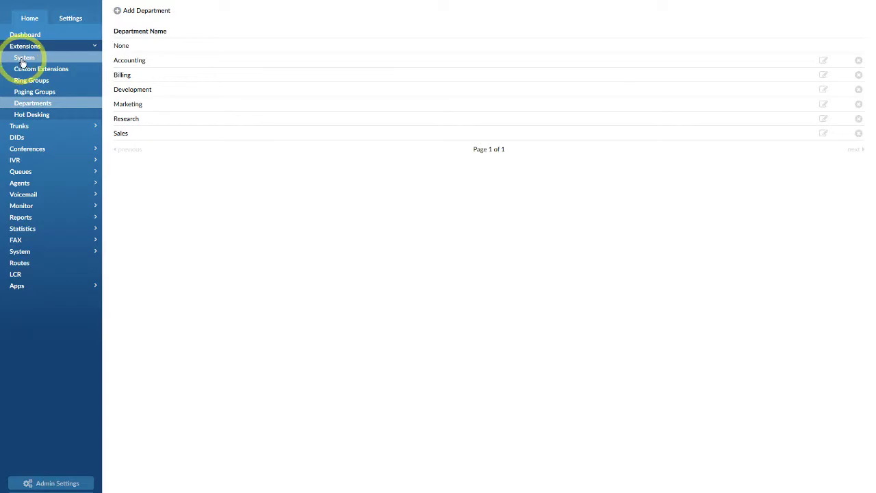
click(24, 60)
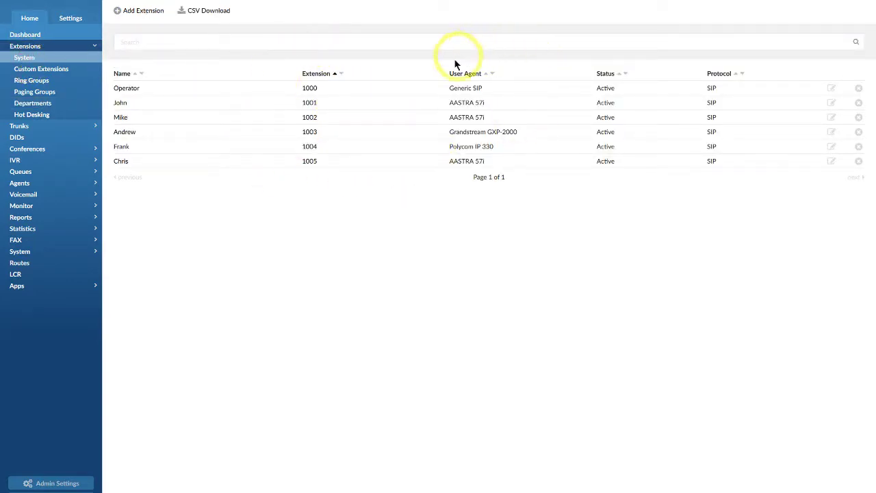
click(395, 42)
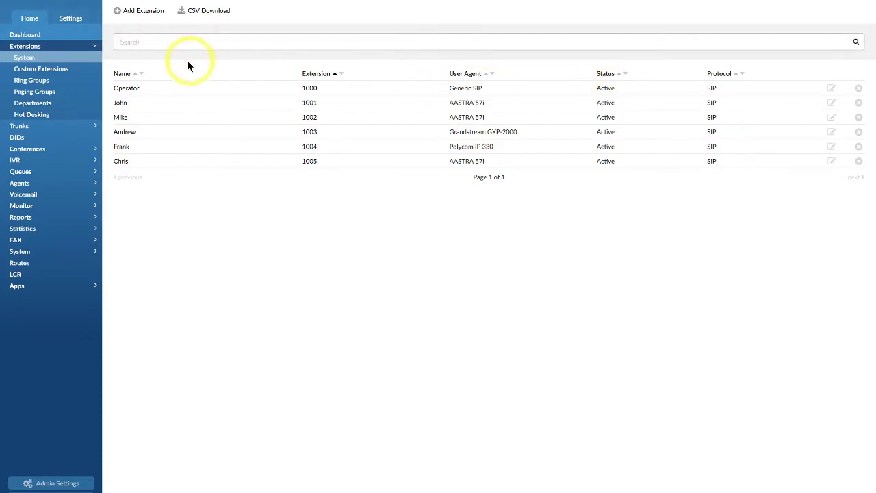
Step: Review the custom extensions and ring groups, and open the RingAll ring group for viewing its settings
click(67, 70)
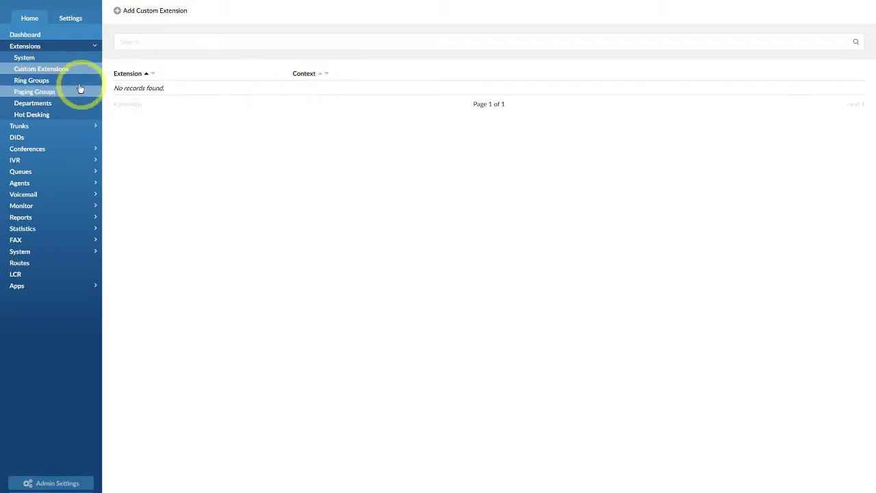
click(44, 82)
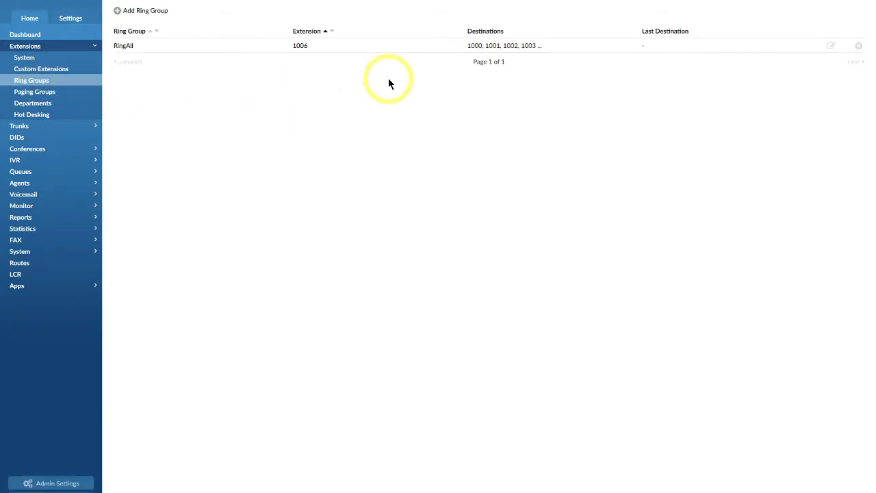
click(830, 47)
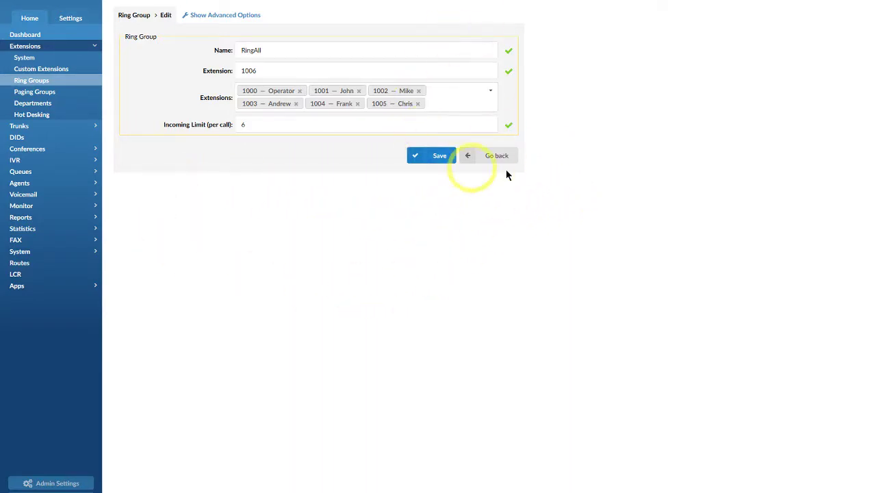
Step: Review the paging groups, the departments and the hot desking devices
click(37, 93)
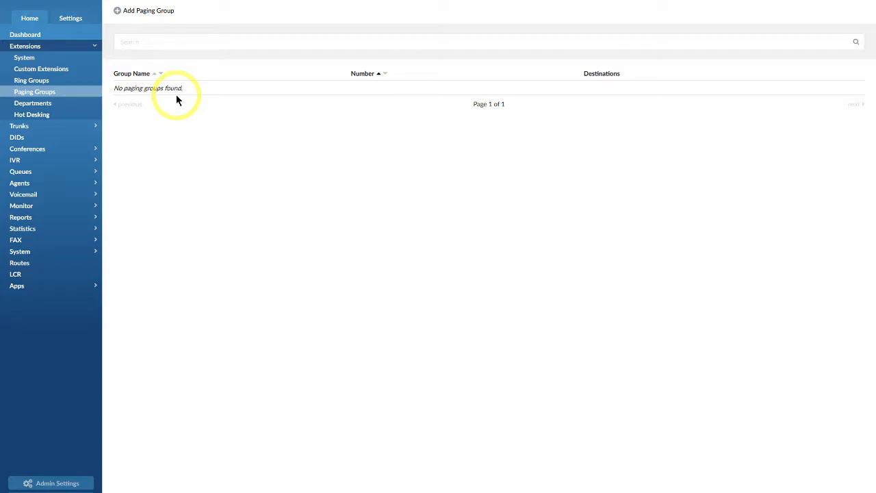
click(54, 108)
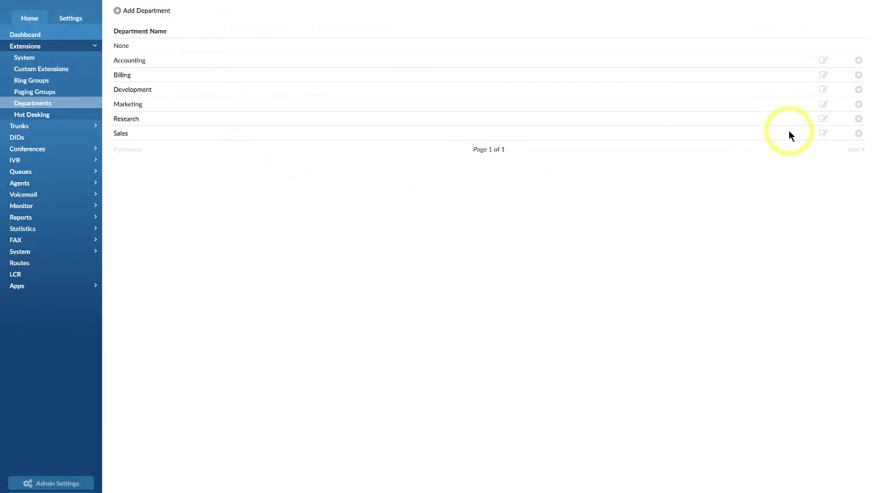
click(35, 126)
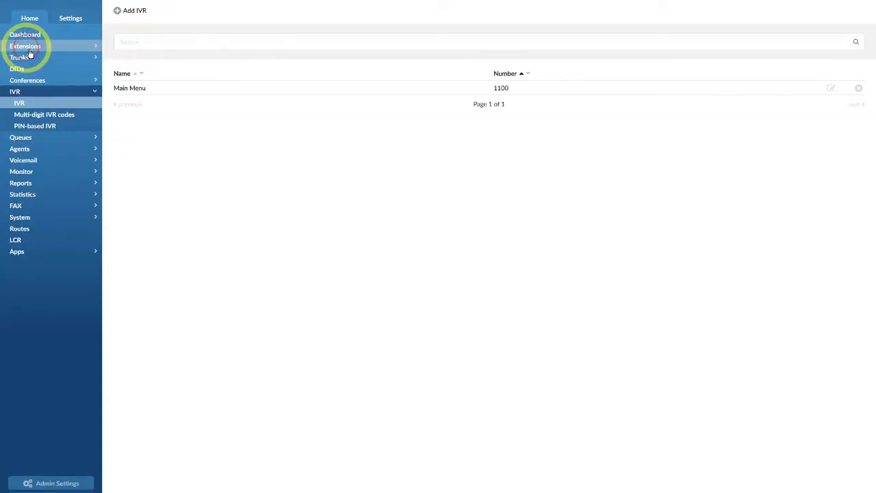
click(27, 46)
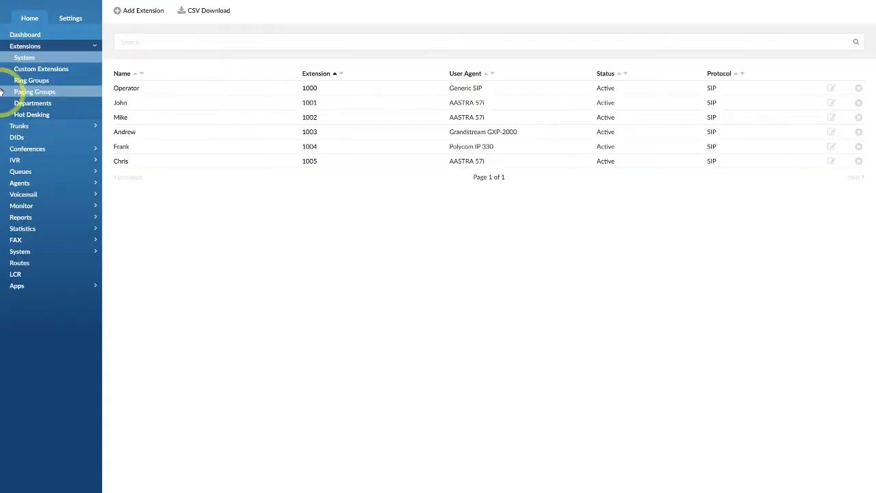
click(30, 116)
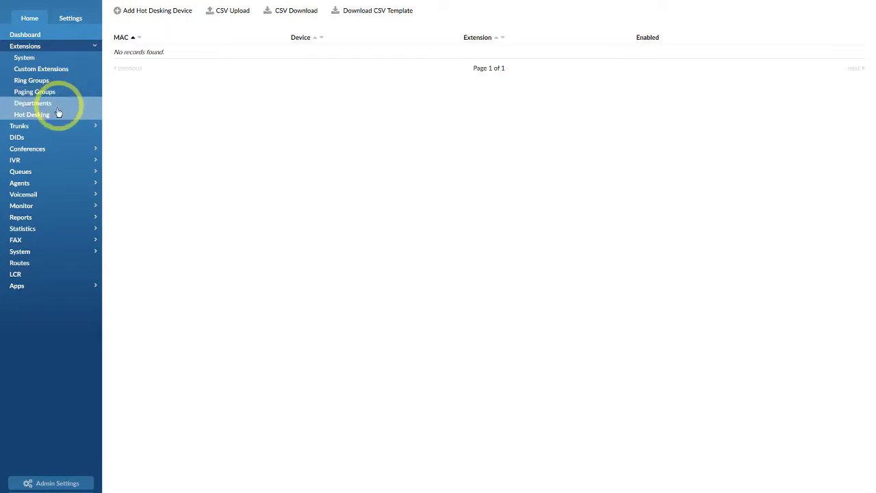
Step: Open system extension 1001 for editing and examine its extension number, name and e-mail fields
click(37, 58)
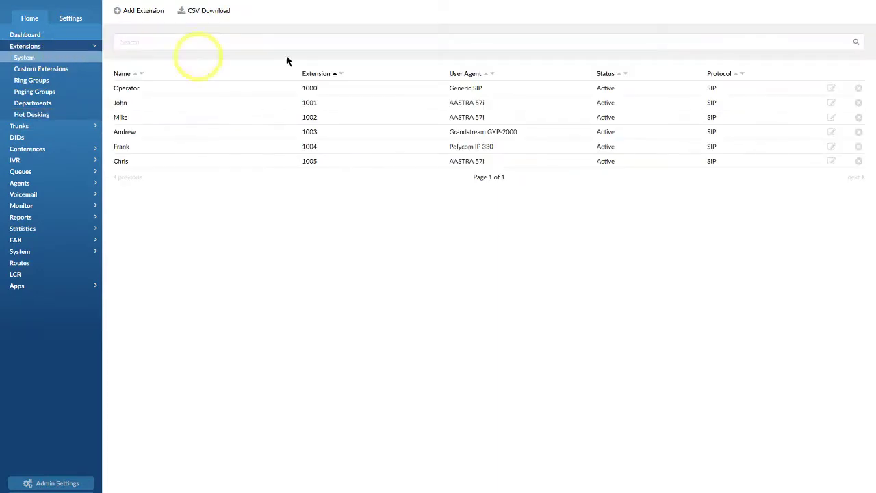
click(834, 103)
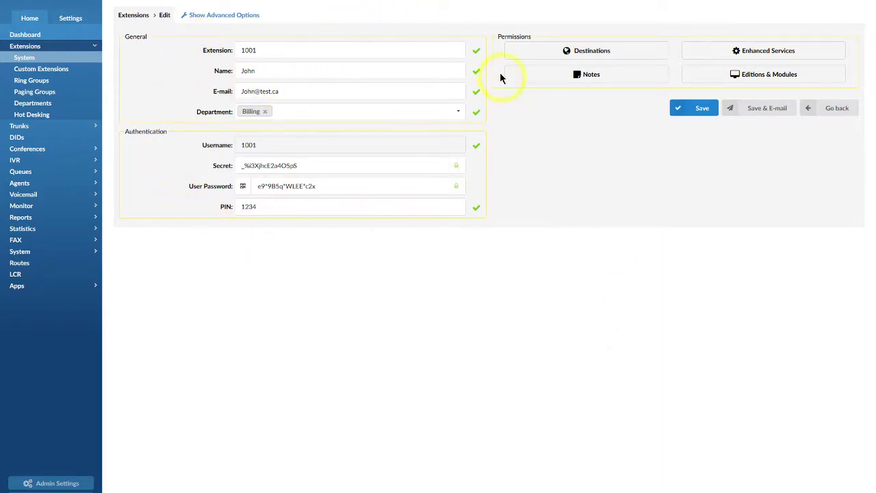
click(294, 43)
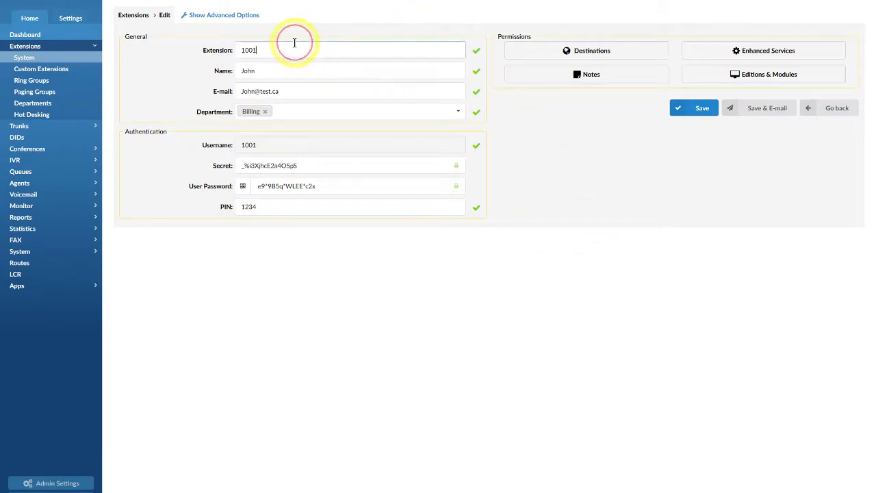
click(279, 69)
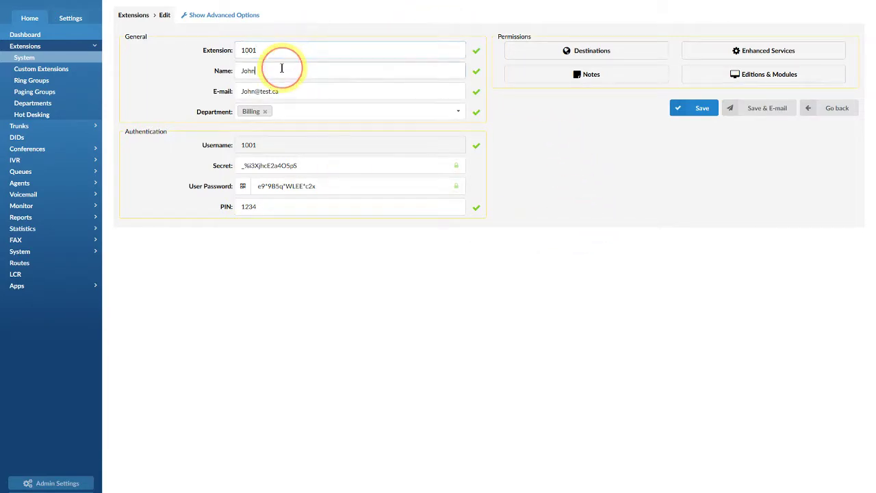
click(298, 85)
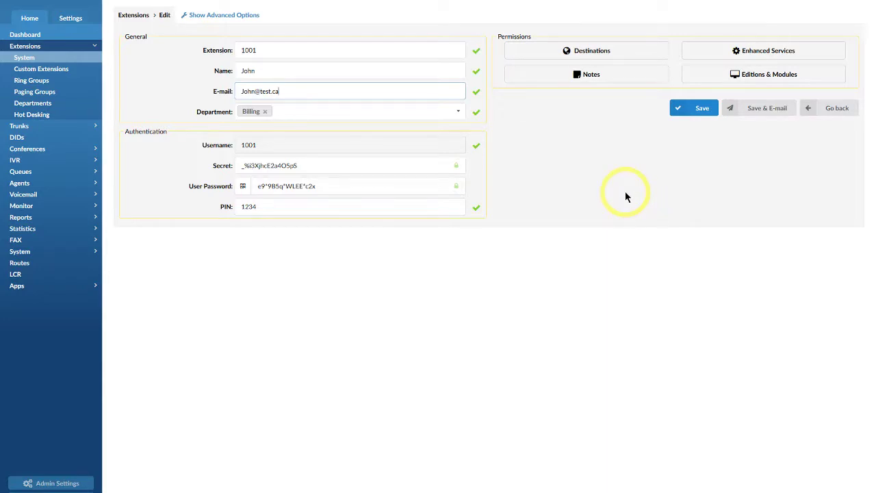
Step: Show extension 1001's advanced options, examine its network, codec, caller ID, call control and voicemail settings, and hide the advanced options again
click(215, 15)
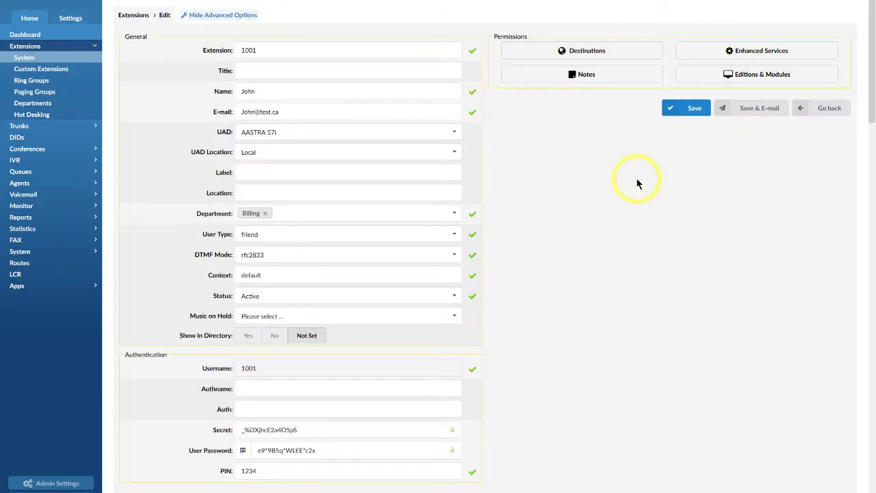
scroll(636, 182, down, 7)
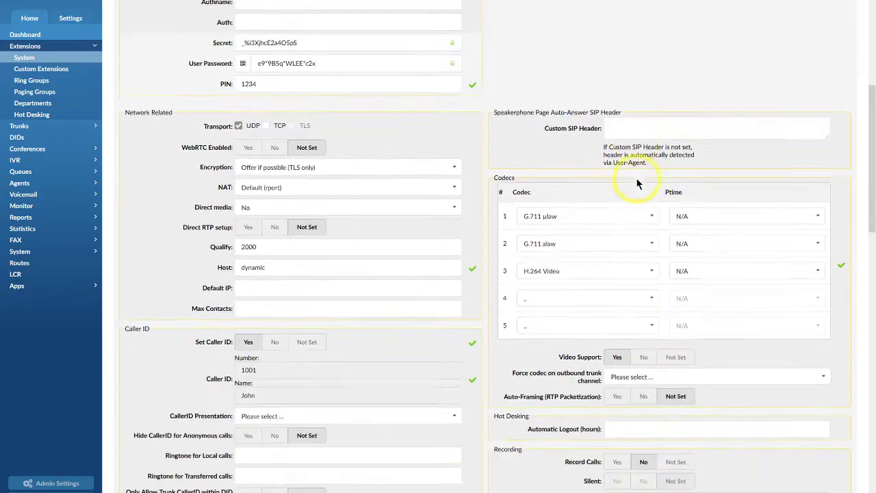
scroll(637, 182, down, 3)
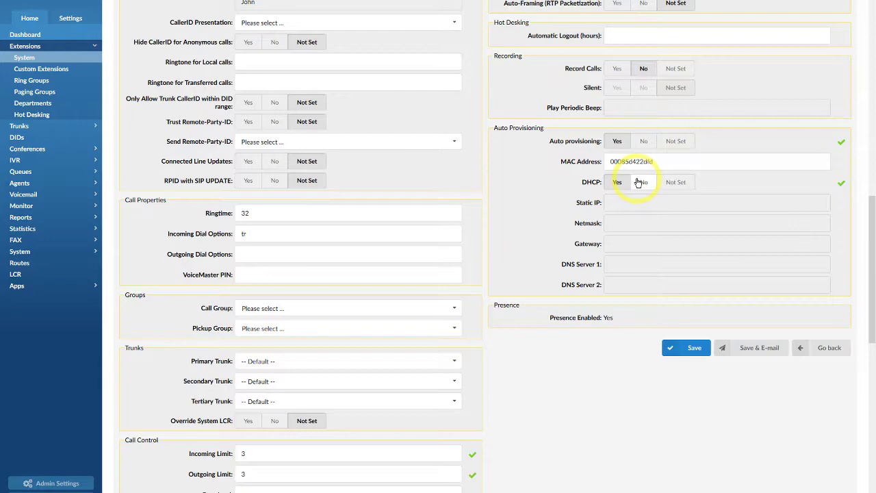
scroll(638, 183, down, 3)
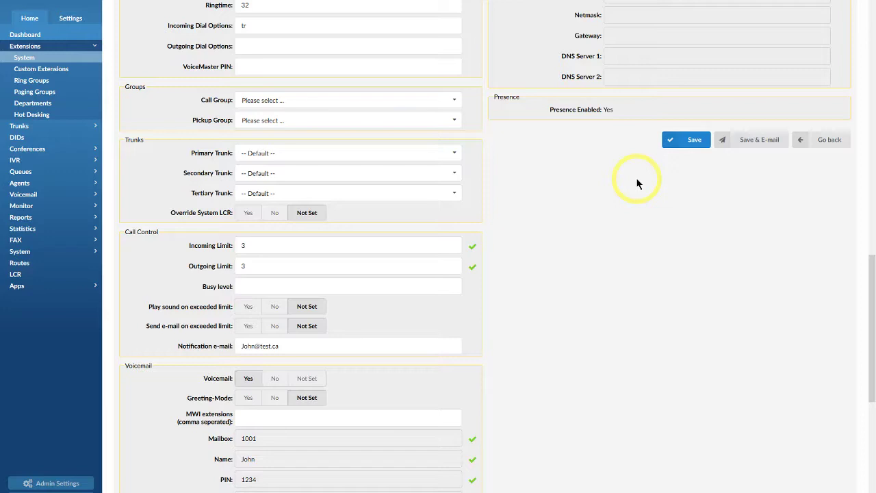
scroll(636, 180, down, 3)
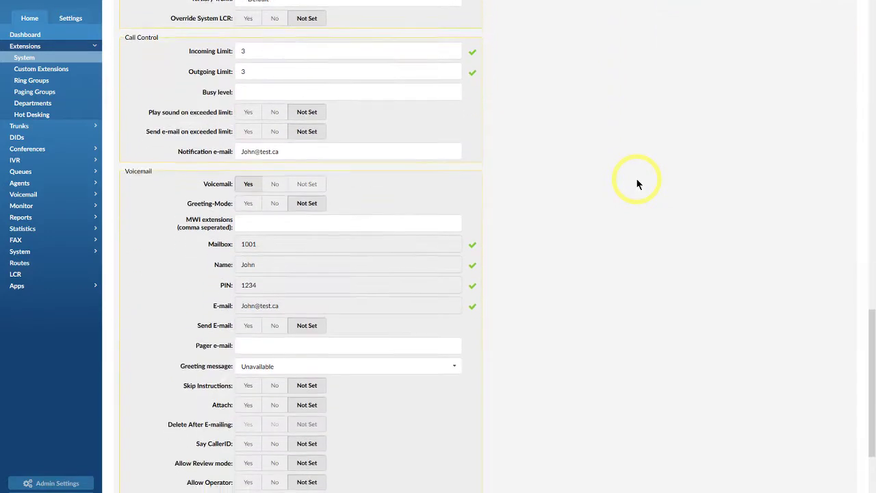
scroll(636, 180, down, 3)
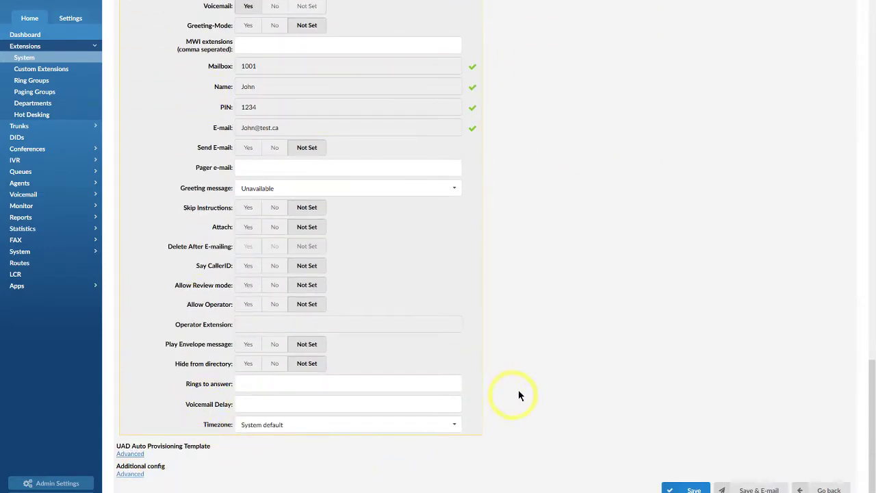
scroll(542, 335, up, 10)
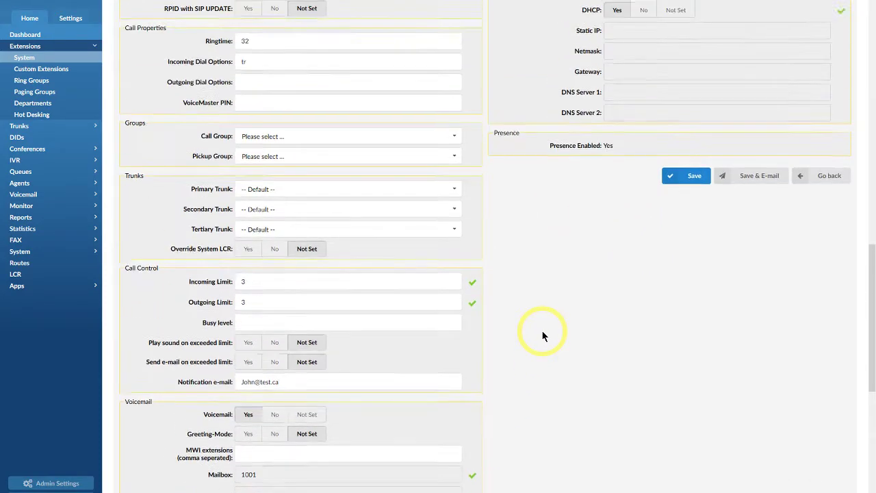
scroll(543, 335, up, 3)
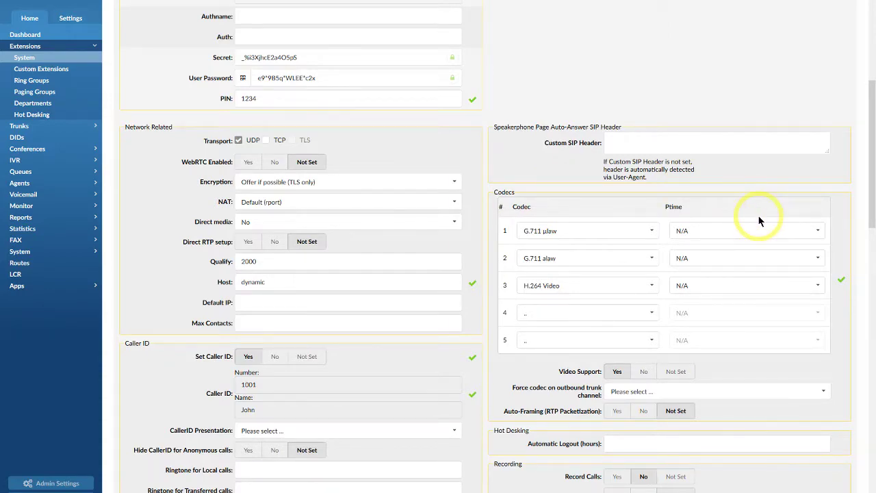
scroll(759, 221, up, 5)
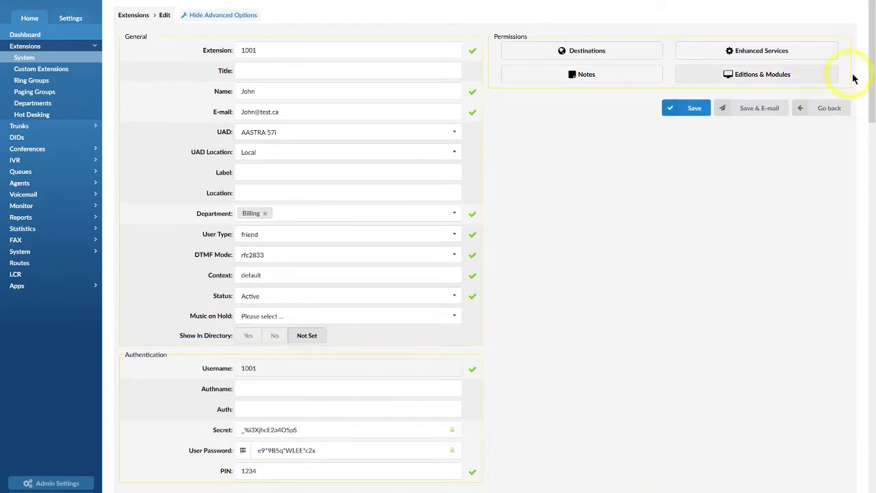
click(219, 15)
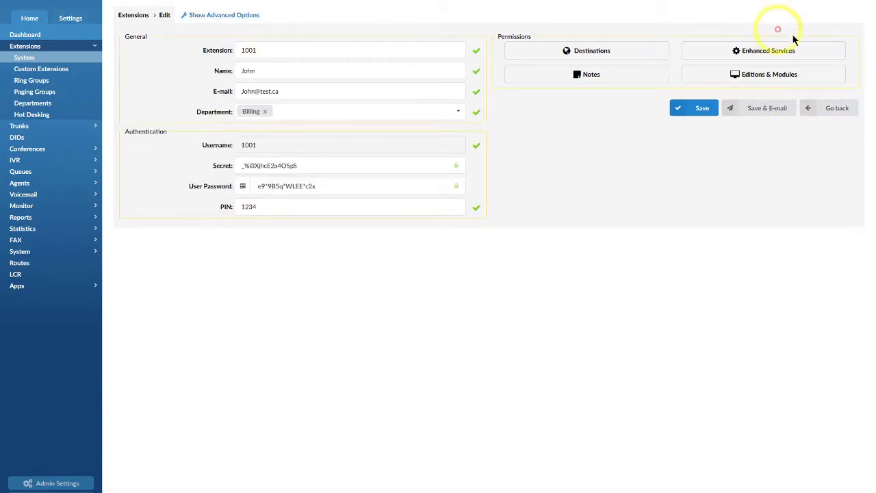
Step: Enable Caller ID in extension 1001's enhanced services, save the change and open the Caller ID settings
click(764, 57)
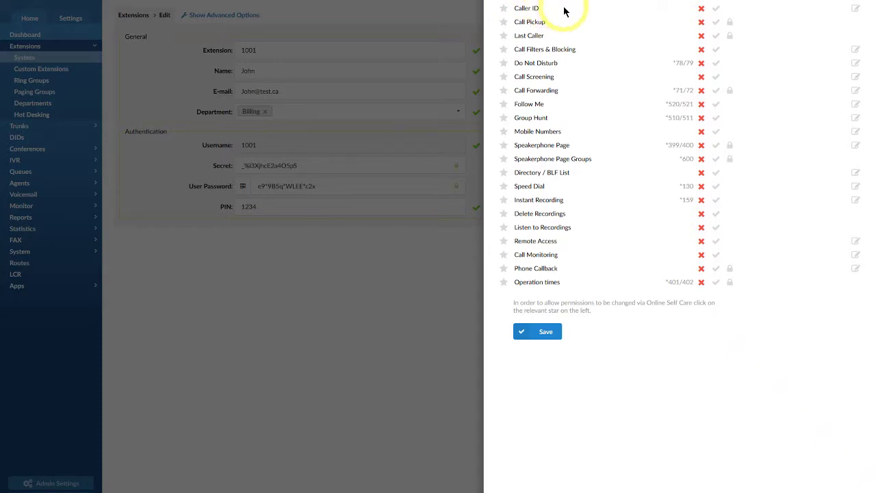
click(717, 9)
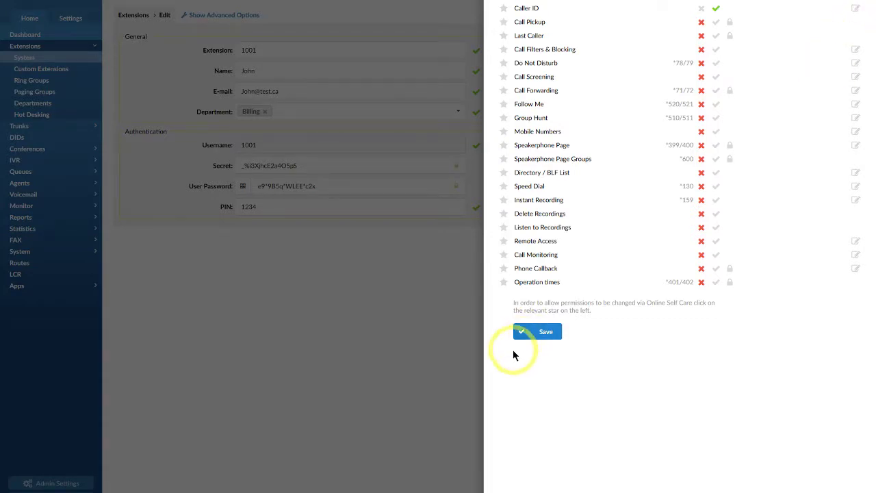
click(537, 333)
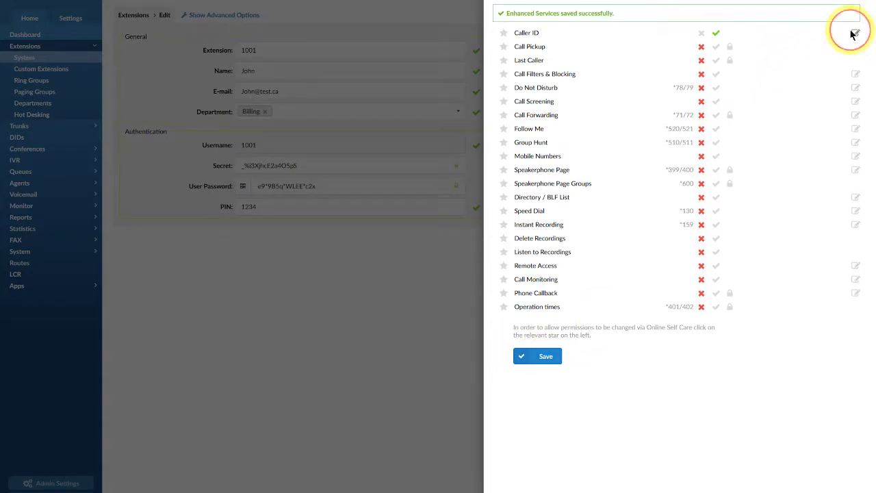
click(857, 33)
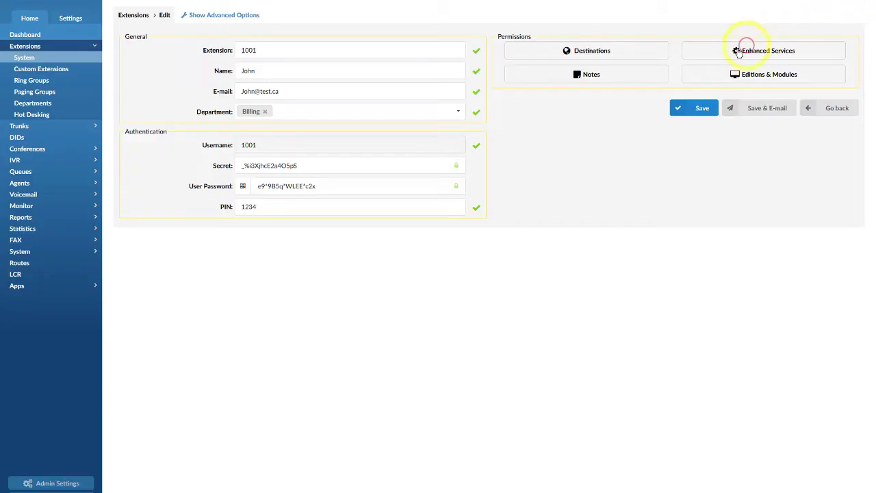
Step: Enable Call Filters & Blocking in extension 1001's enhanced services and save the change
click(748, 51)
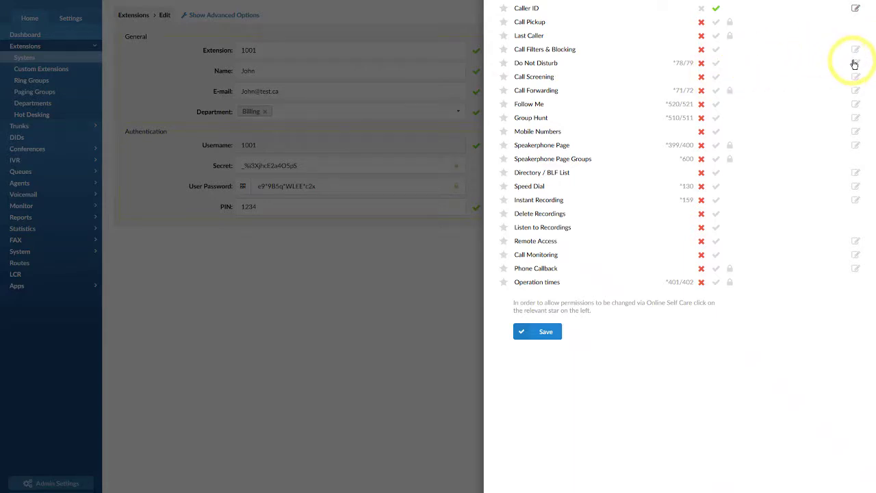
click(541, 332)
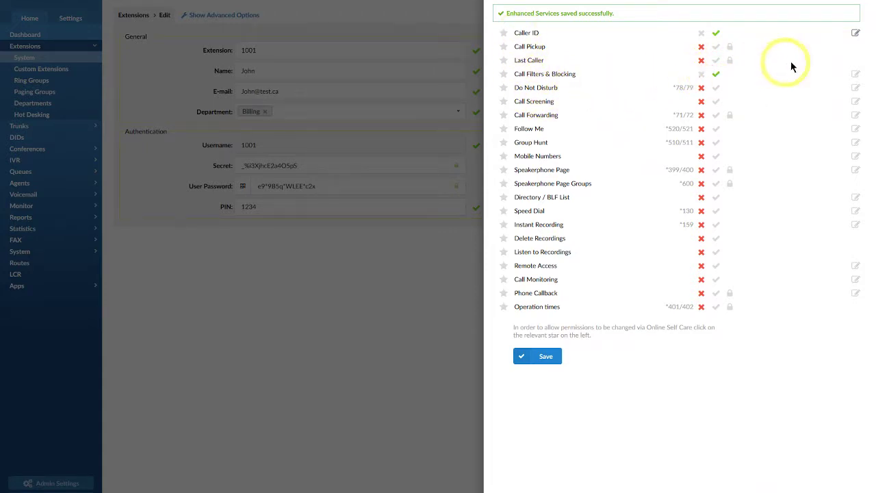
Step: Open the Call Filters & Blocking settings of extension 1001 and examine the destination types available for anonymous callers
click(855, 74)
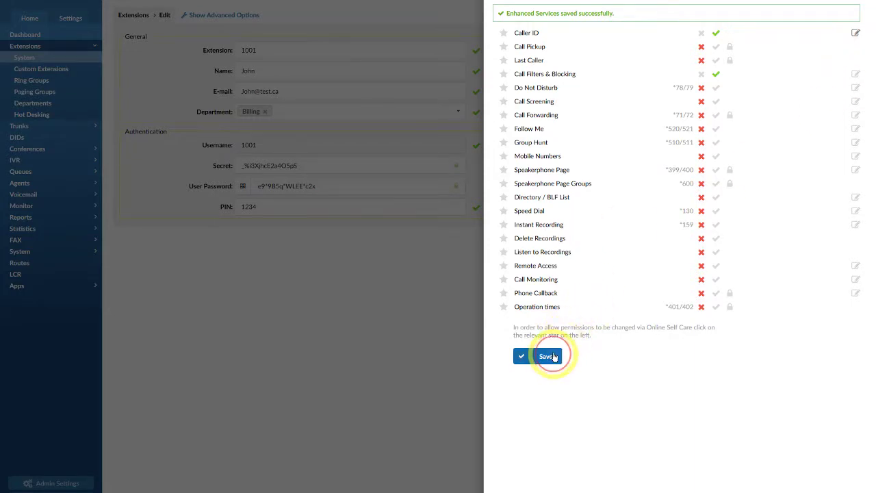
click(856, 75)
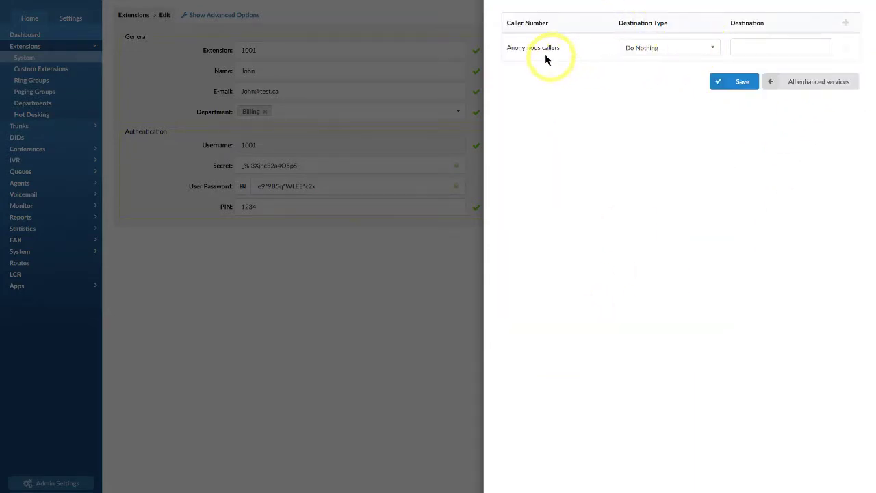
click(710, 52)
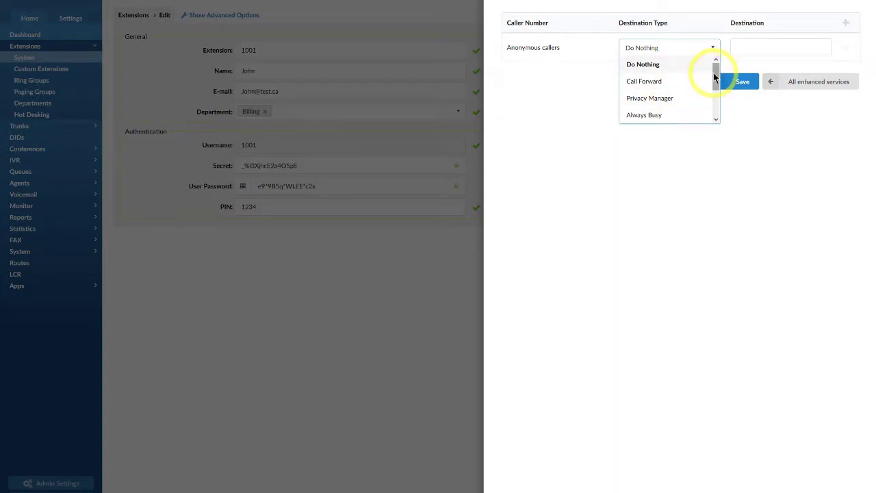
drag(715, 77, 717, 105)
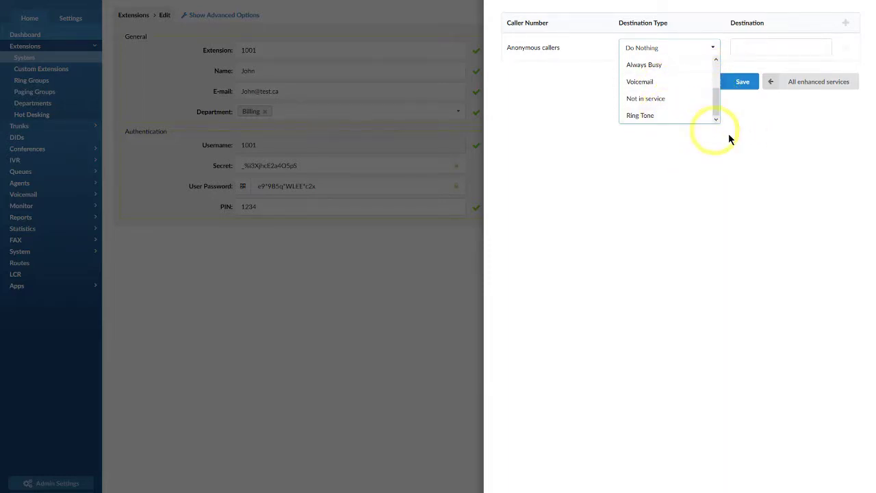
click(757, 132)
Step: Add a blank caller number row to the call filters and return to all enhanced services without saving
click(846, 22)
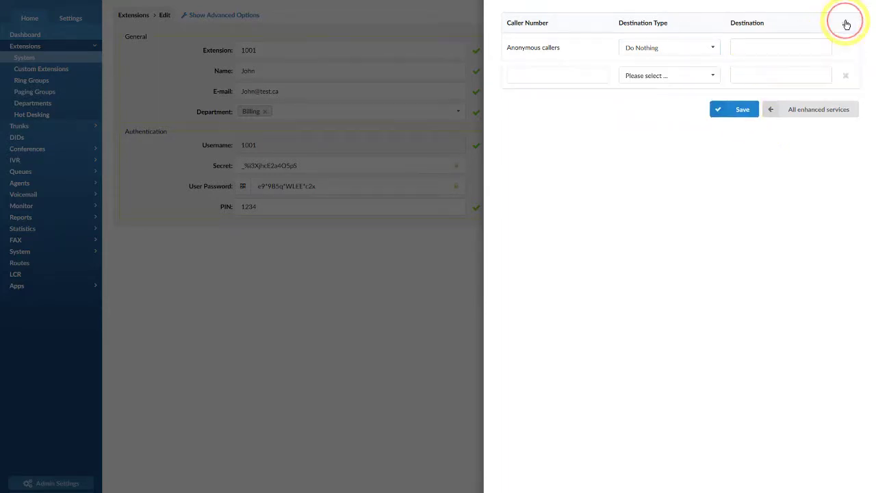
click(528, 81)
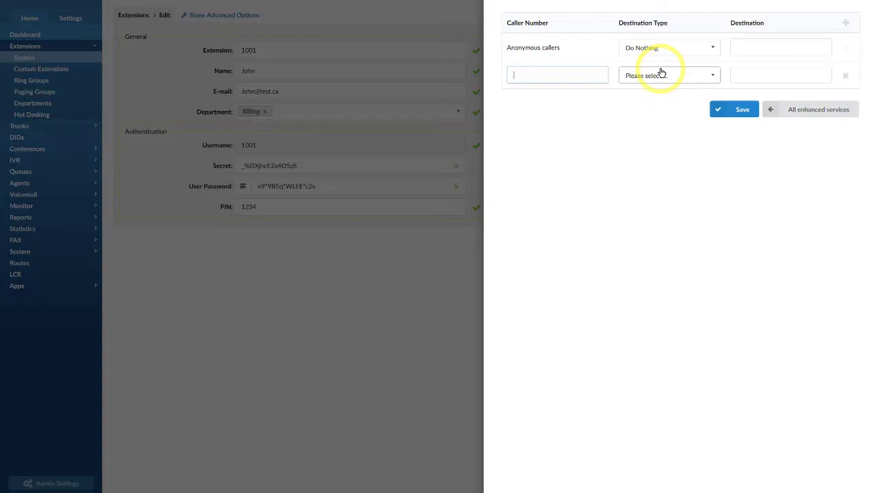
click(810, 110)
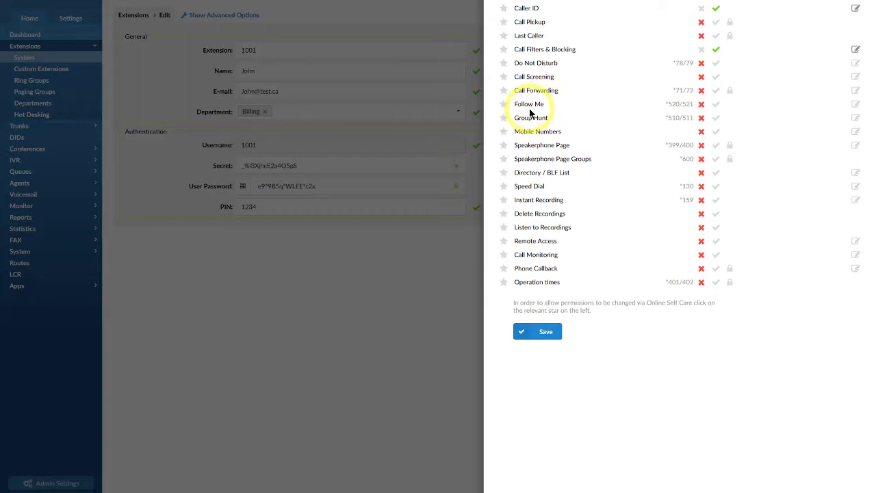
Step: Enable Follow Me in extension 1001's enhanced services, save the change and open the Follow Me settings
click(718, 105)
click(538, 331)
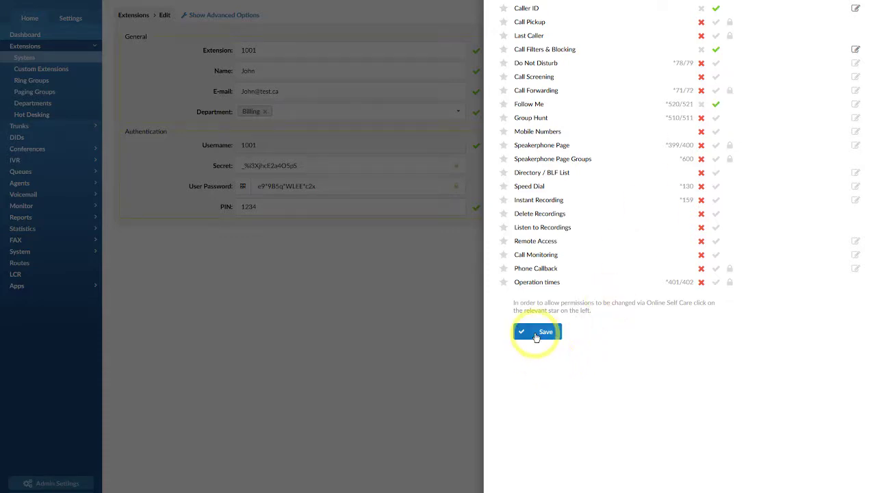
click(855, 128)
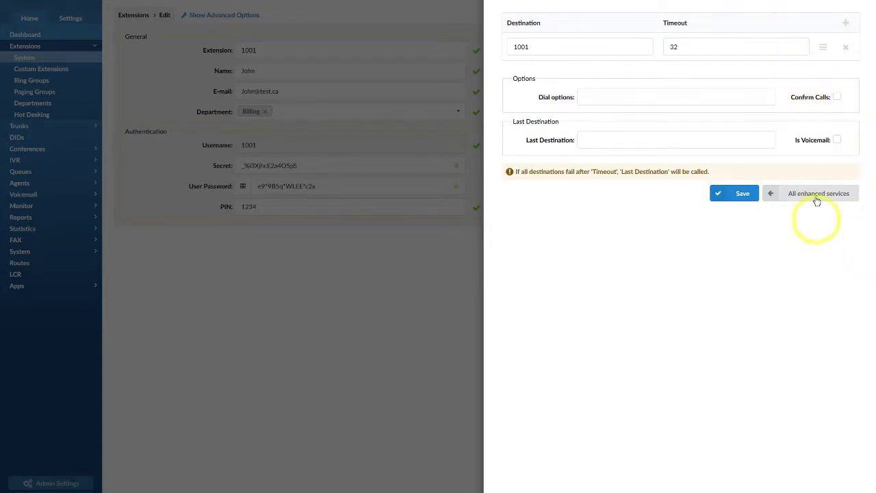
Step: Close the Follow Me settings, then reopen extension 1001's enhanced services to review the list and close it
click(858, 2)
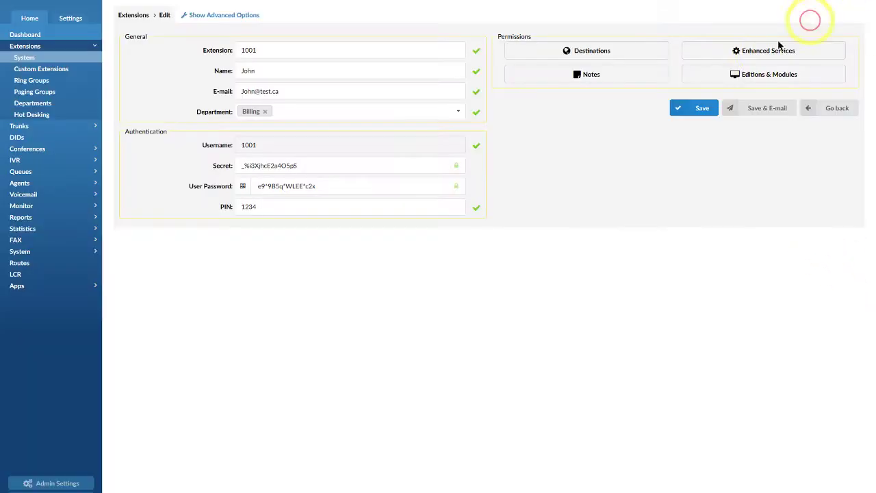
click(781, 52)
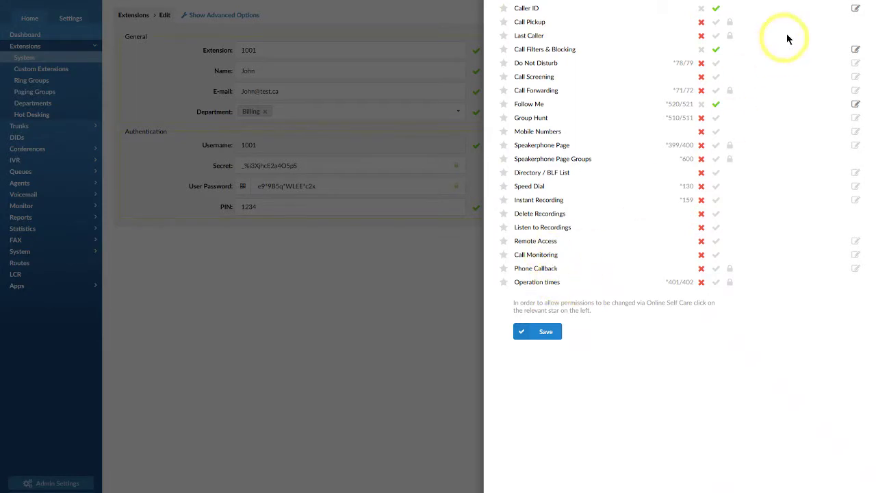
click(859, 5)
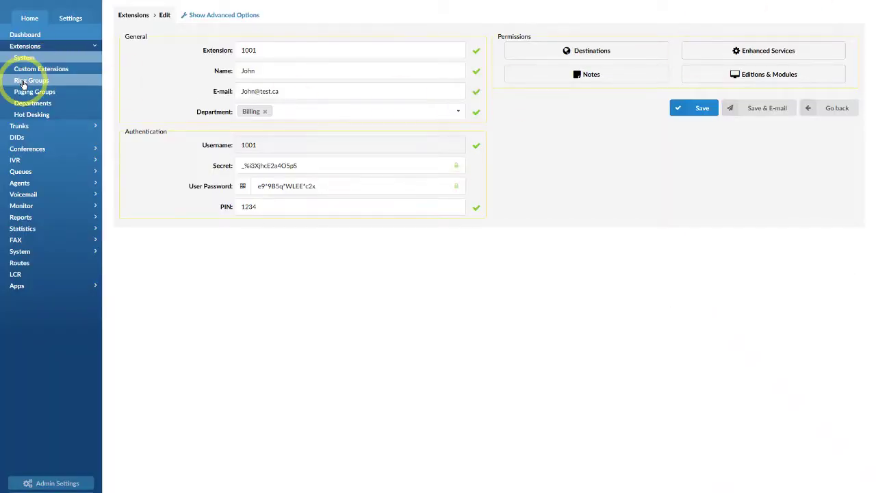
Step: Go to the DIDs, open the first listed DID for editing and examine its available destination types, leaving IVR selected
click(14, 139)
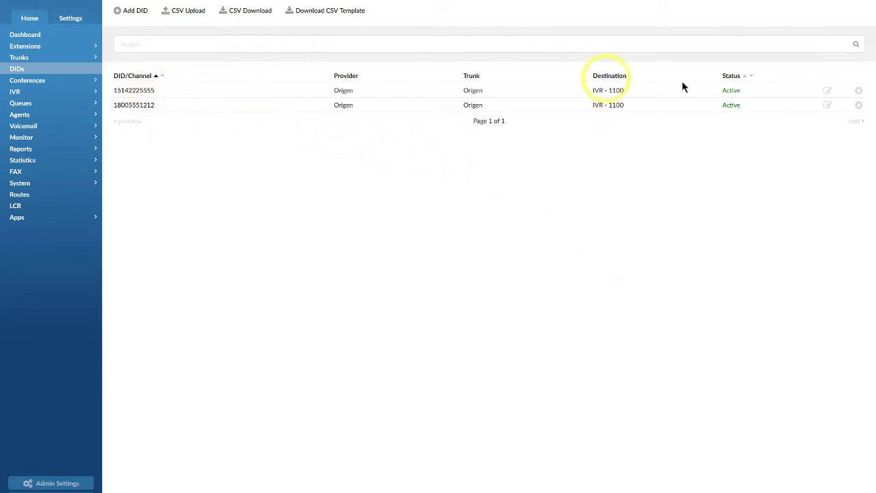
click(826, 91)
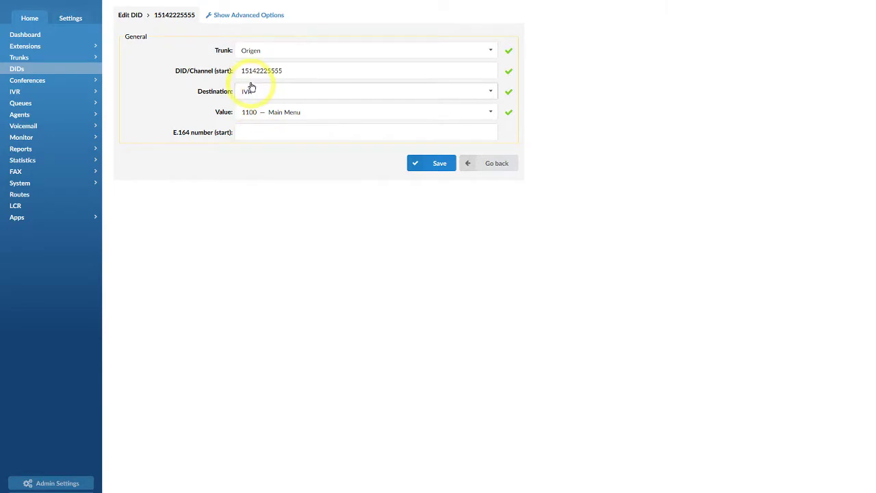
click(271, 95)
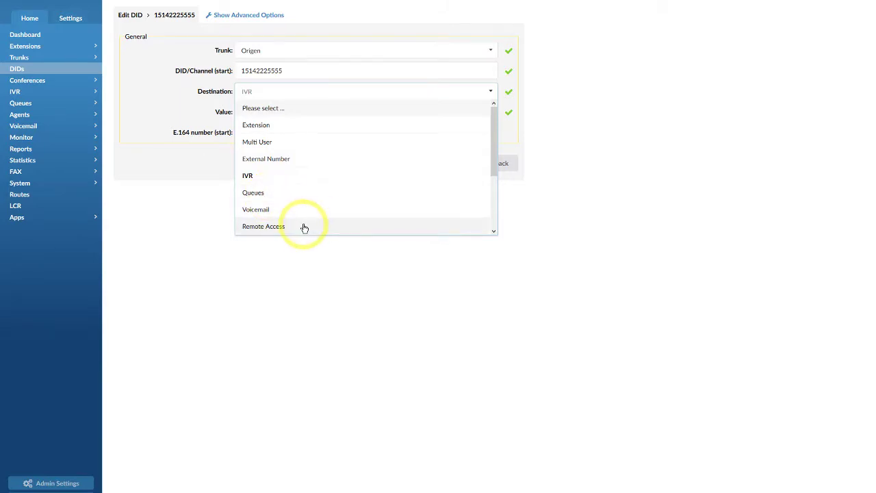
drag(491, 139, 478, 228)
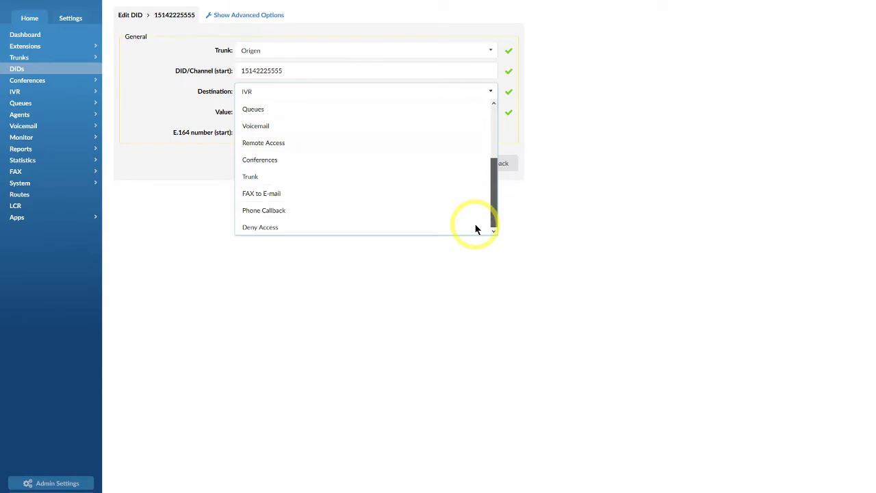
click(641, 151)
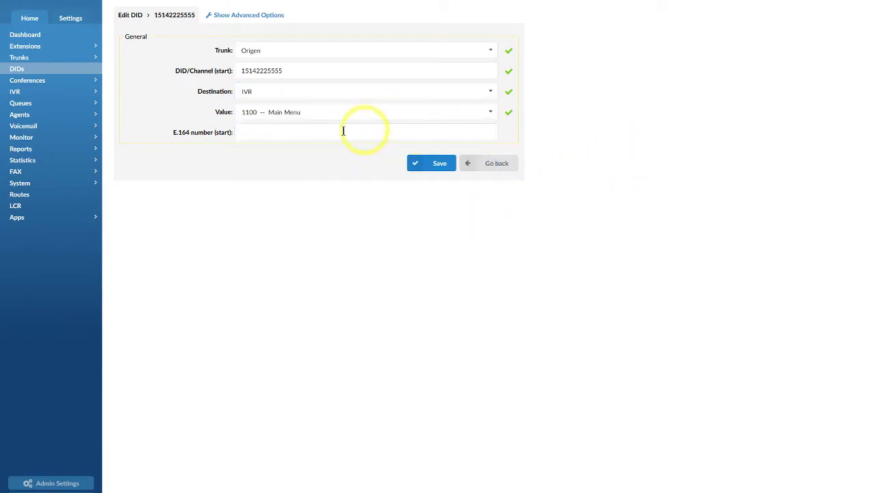
scroll(342, 130, up, 1)
scroll(274, 96, down, 1)
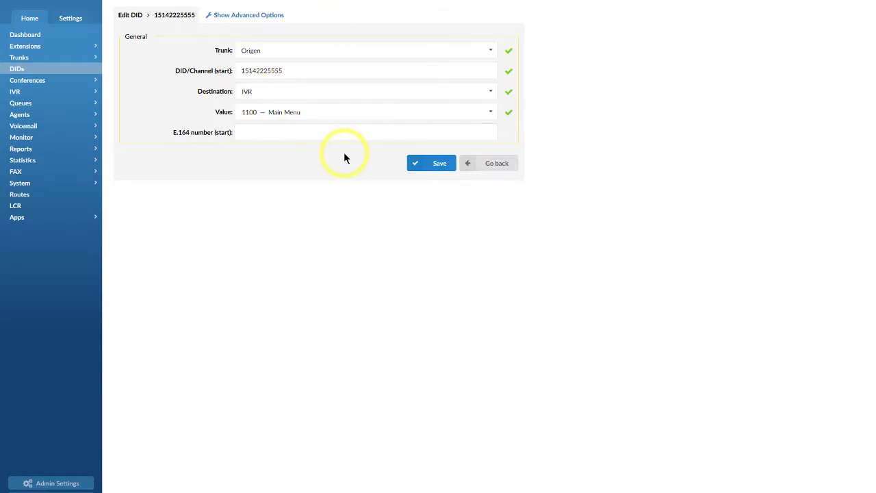
Step: Show the DID's advanced options, examine the blank rule form under CLI Validation&Routing and leave it without saving
click(250, 17)
scroll(482, 319, down, 1)
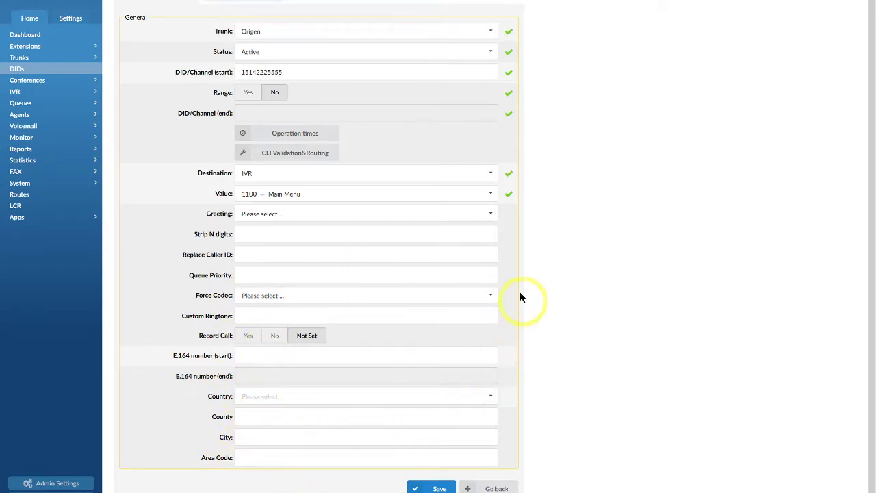
click(313, 155)
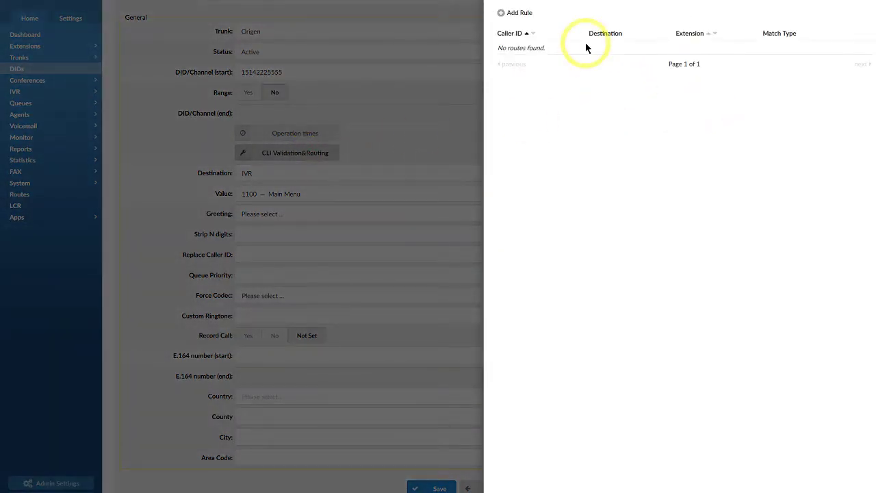
click(510, 14)
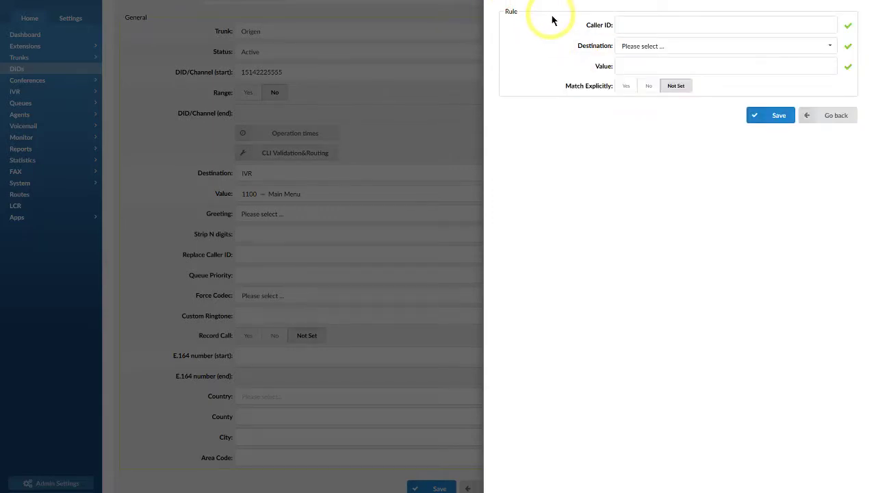
click(819, 117)
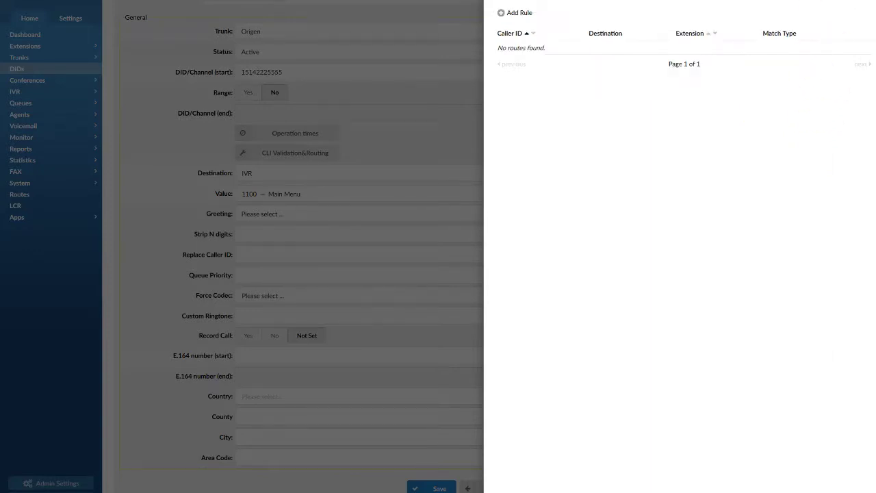
scroll(842, 69, up, 1)
click(861, 14)
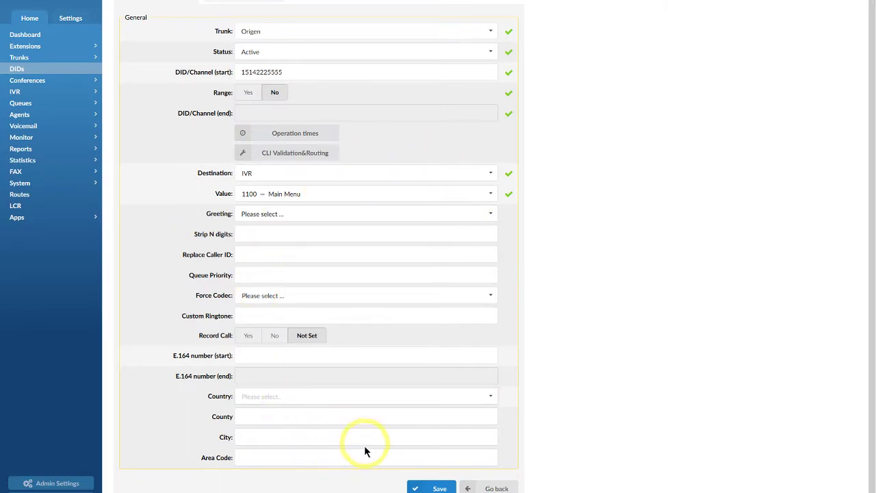
Step: Hide the DID's advanced options and show them again to review the fields
click(245, 2)
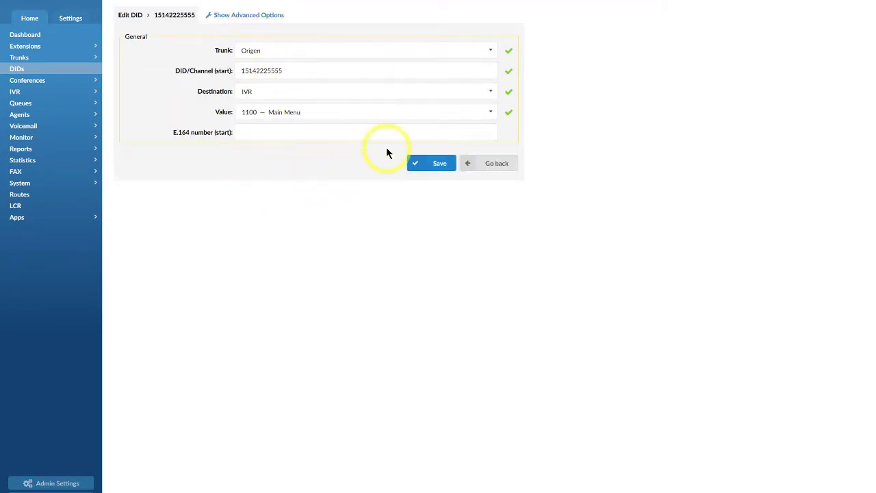
click(250, 15)
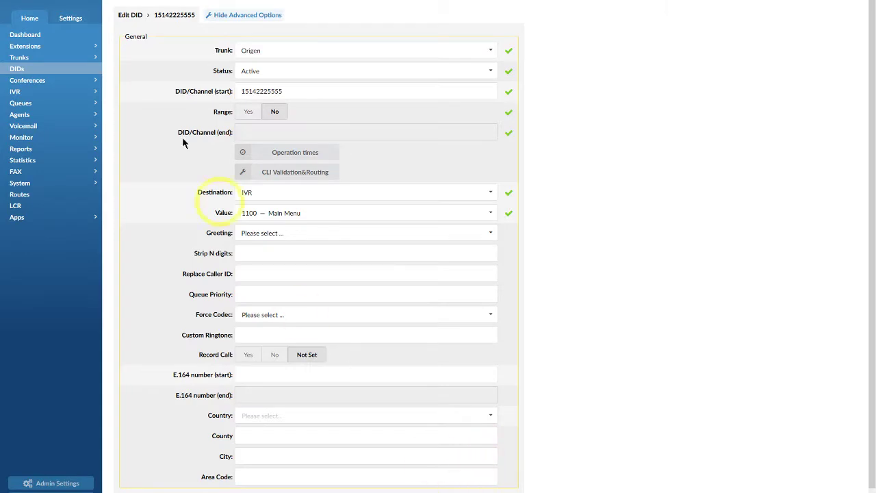
scroll(61, 178, up, 1)
scroll(33, 137, down, 1)
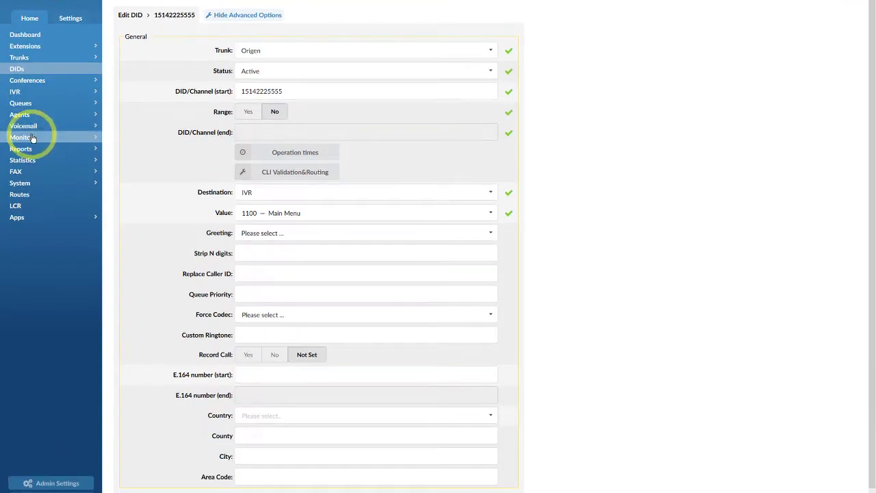
Step: Go to the conference groups, start a new conference group and examine its options and user settings
click(31, 81)
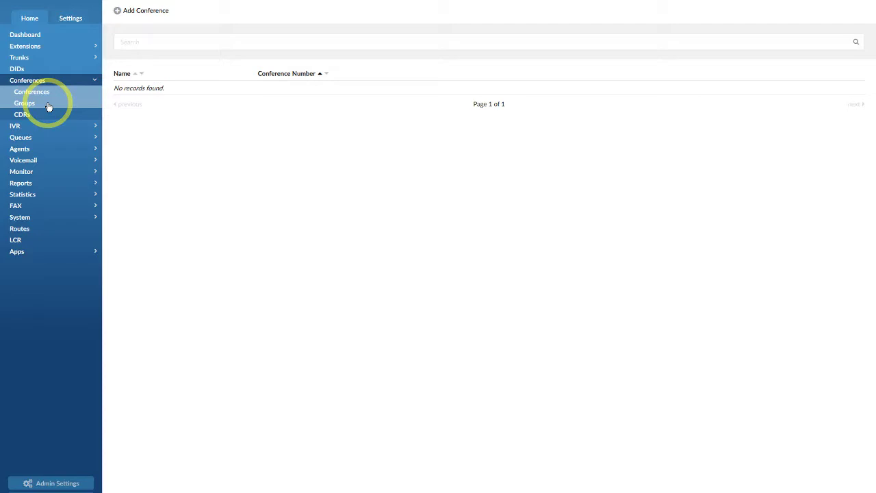
click(49, 107)
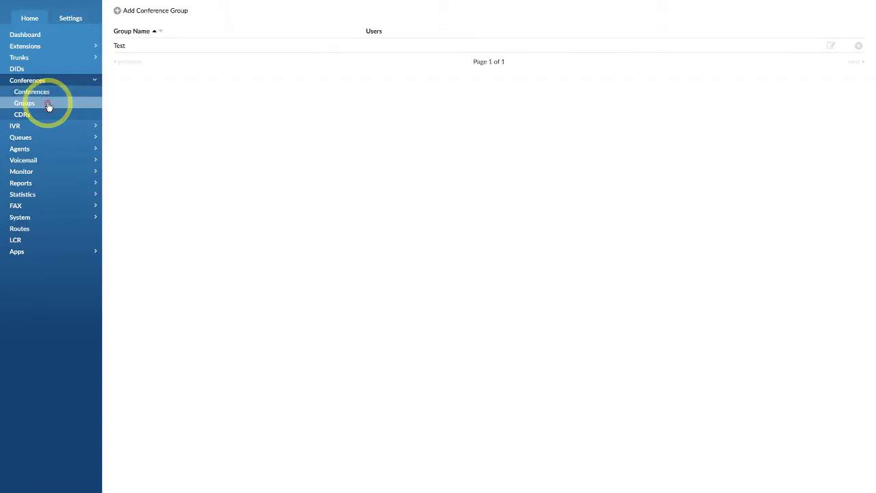
click(149, 11)
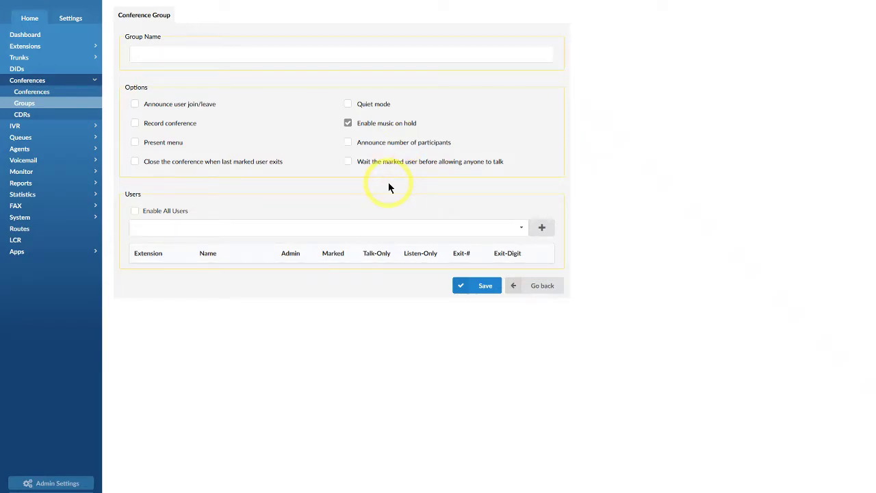
scroll(388, 182, up, 1)
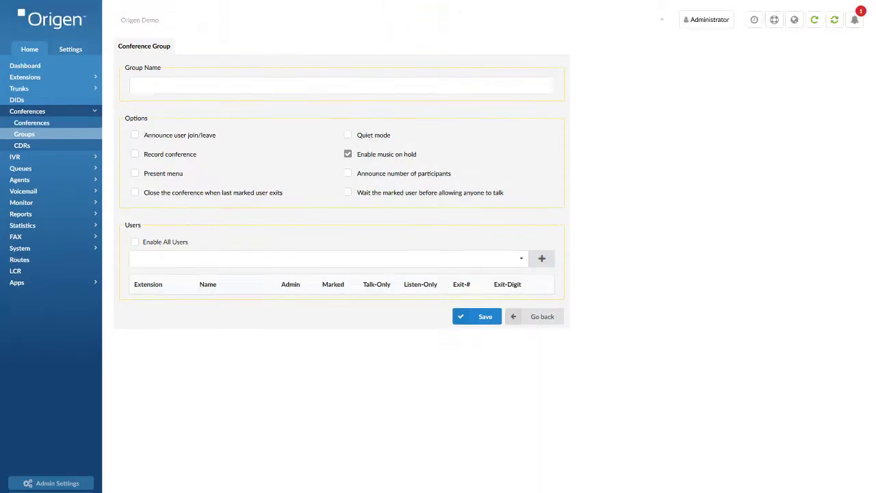
scroll(288, 144, down, 1)
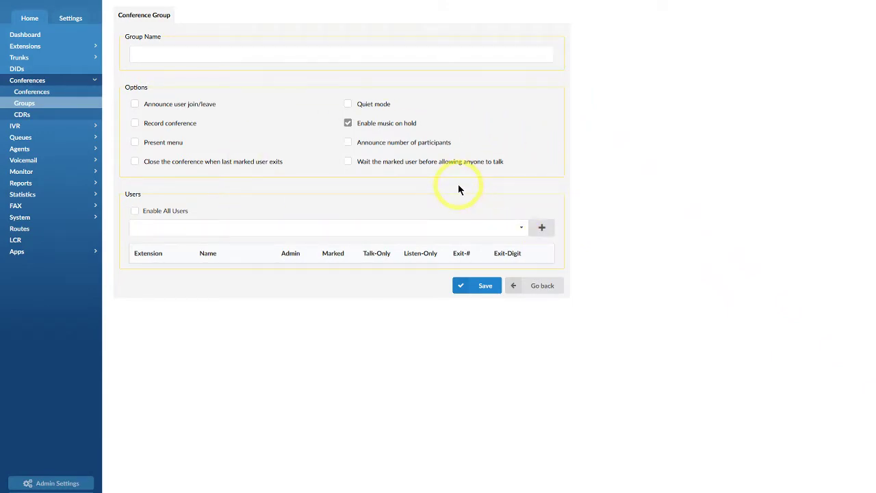
Step: Start a new conference to examine its basic and advanced options, and open the conference CDRs
click(49, 91)
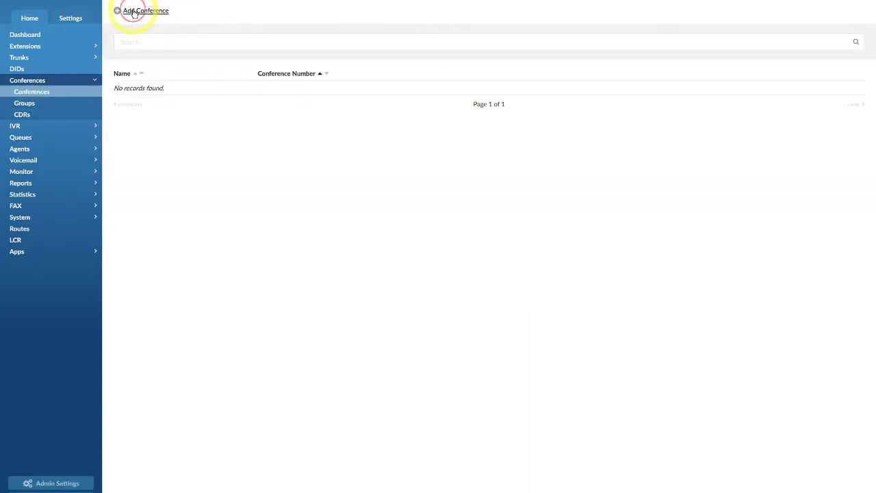
click(129, 10)
click(206, 15)
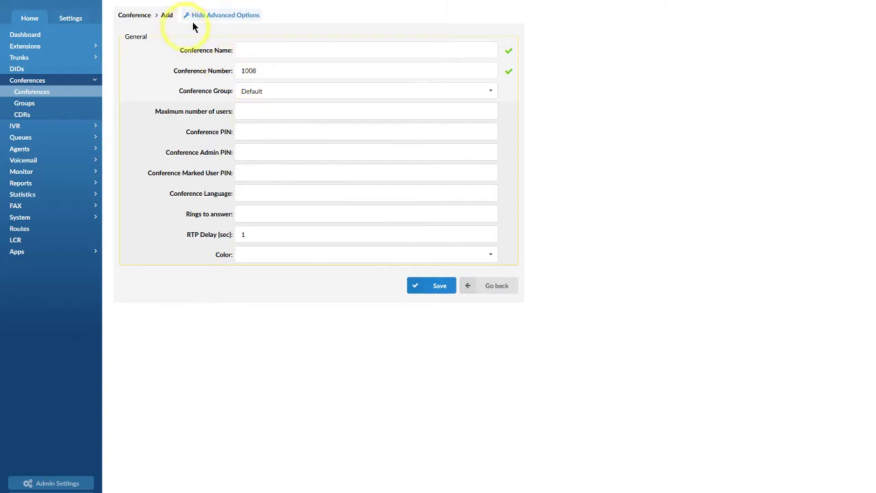
click(202, 17)
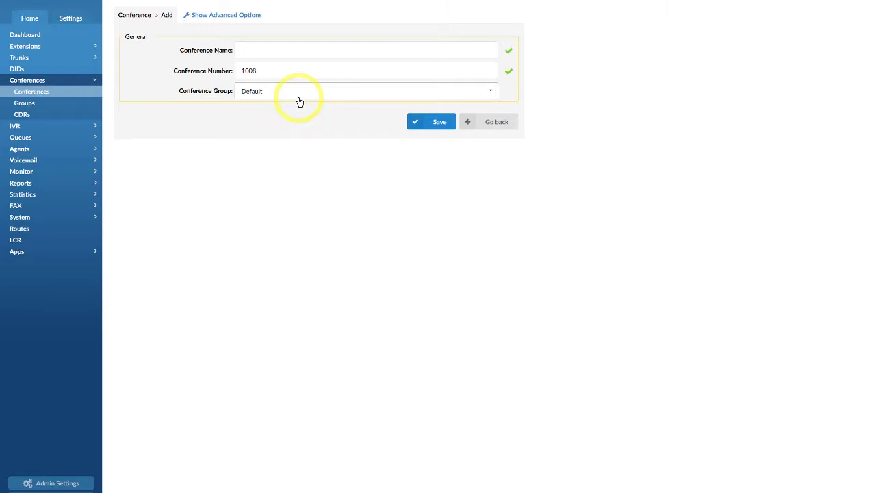
click(24, 116)
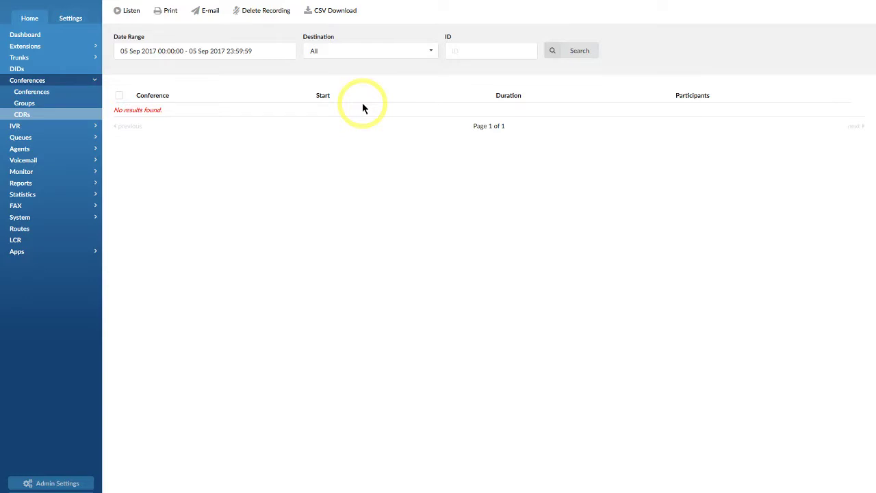
Step: Open the Main Menu IVR for editing and examine the available greetings and the destination types for key 1
click(59, 128)
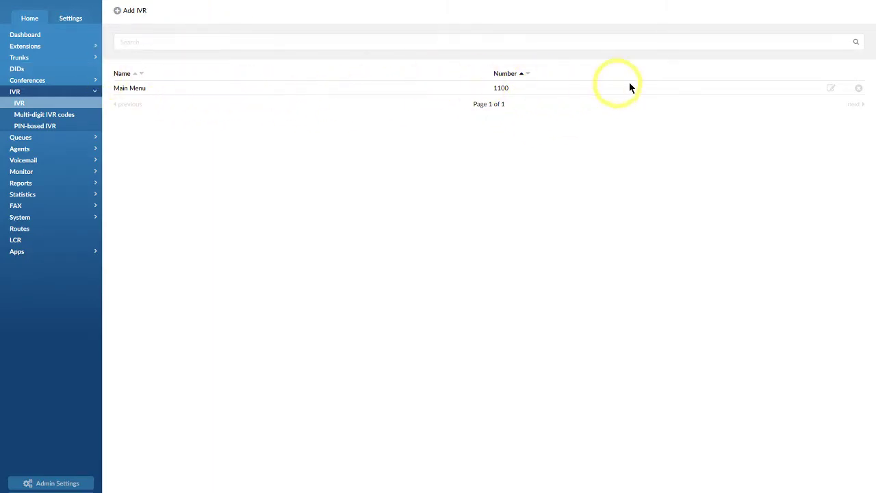
click(830, 87)
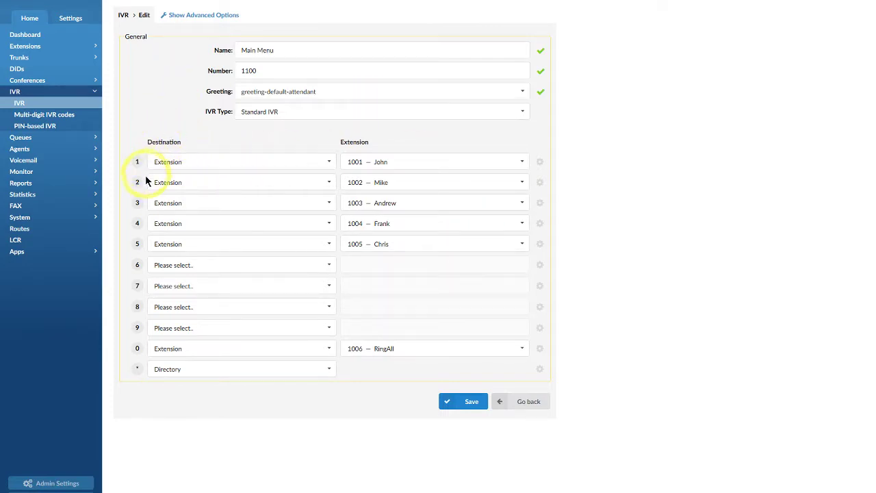
click(282, 91)
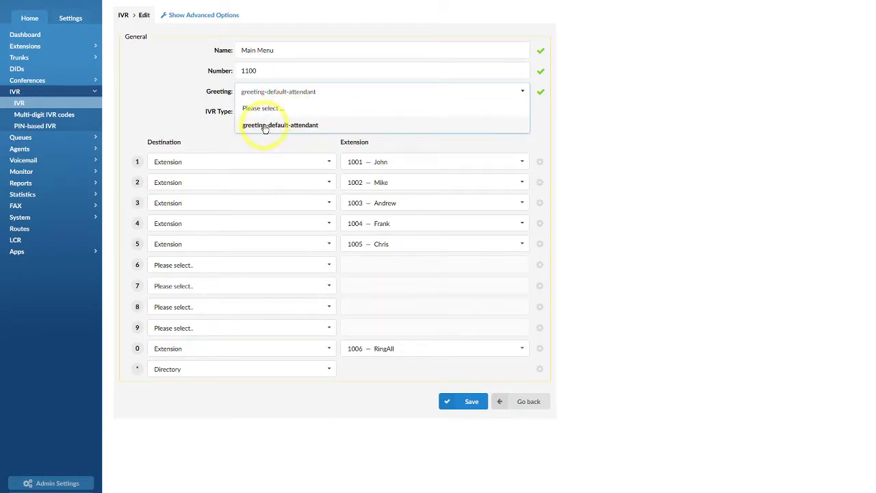
click(172, 130)
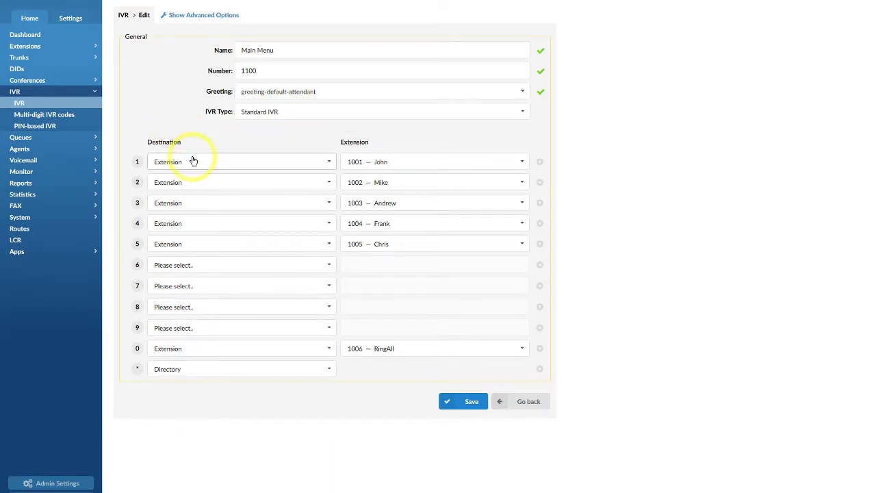
click(249, 162)
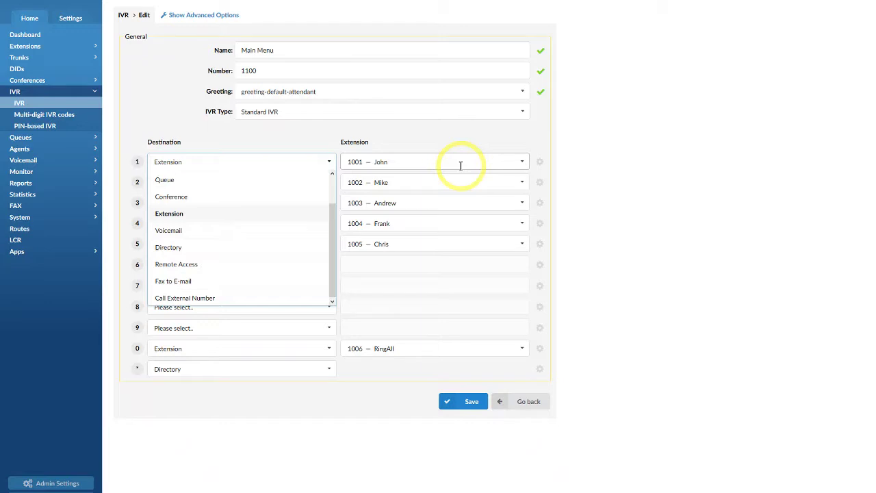
click(555, 188)
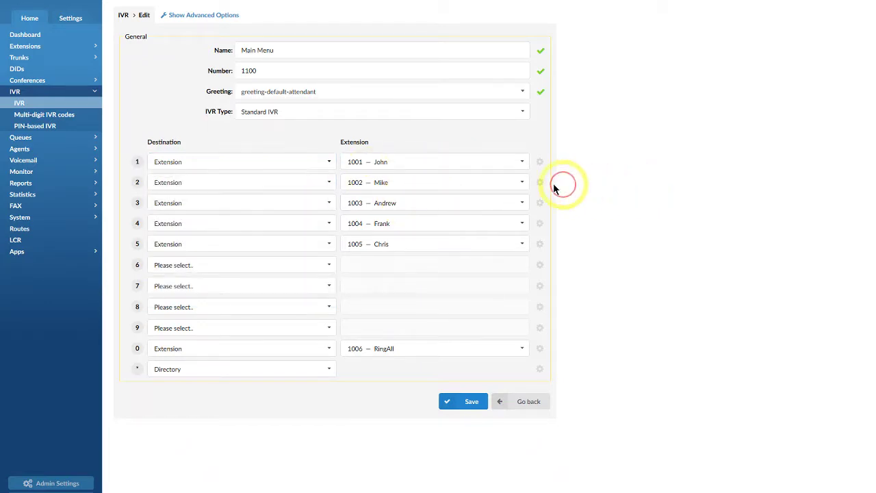
Step: Change the destination type of key 2 to IVR and check which IVRs it can point to, without picking one
click(255, 182)
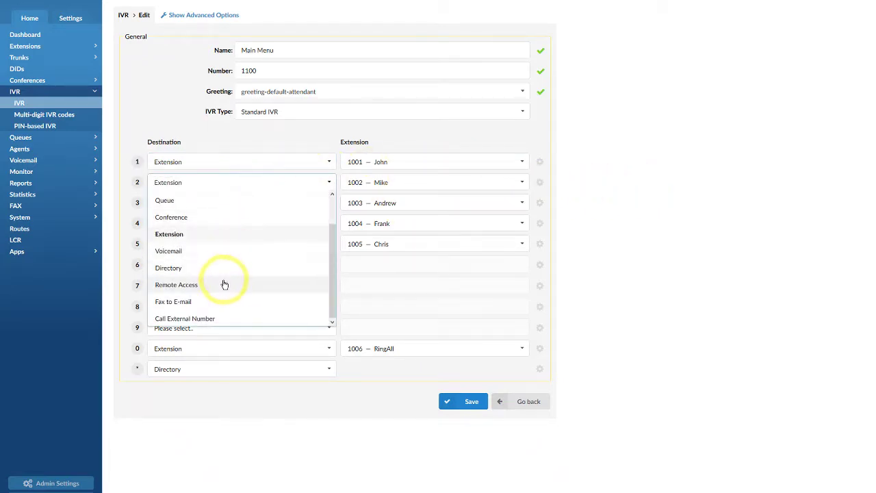
drag(332, 235, 333, 205)
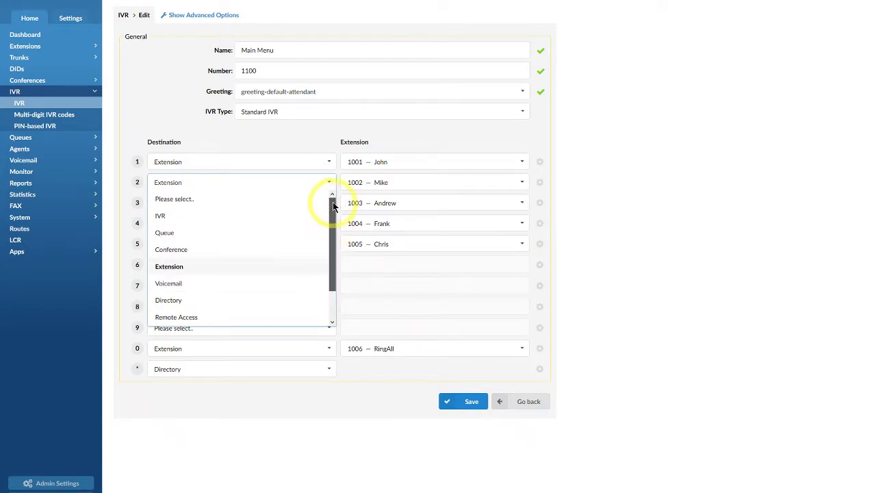
click(259, 216)
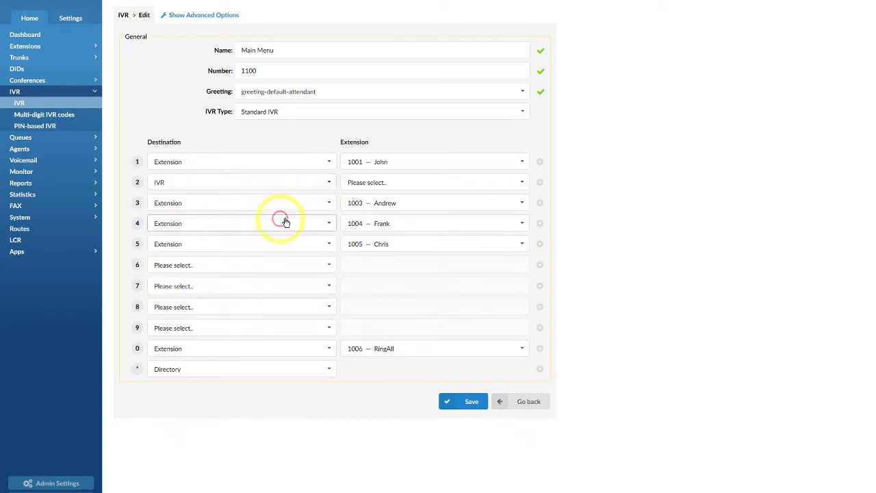
click(387, 183)
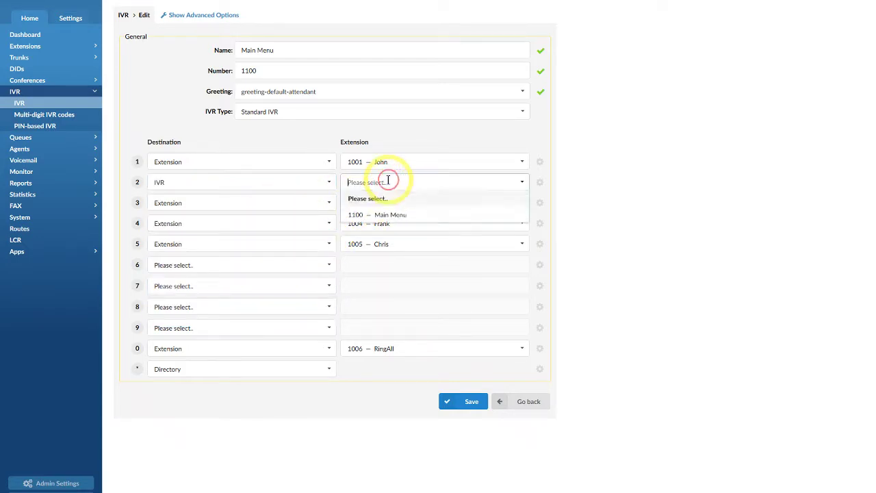
click(679, 215)
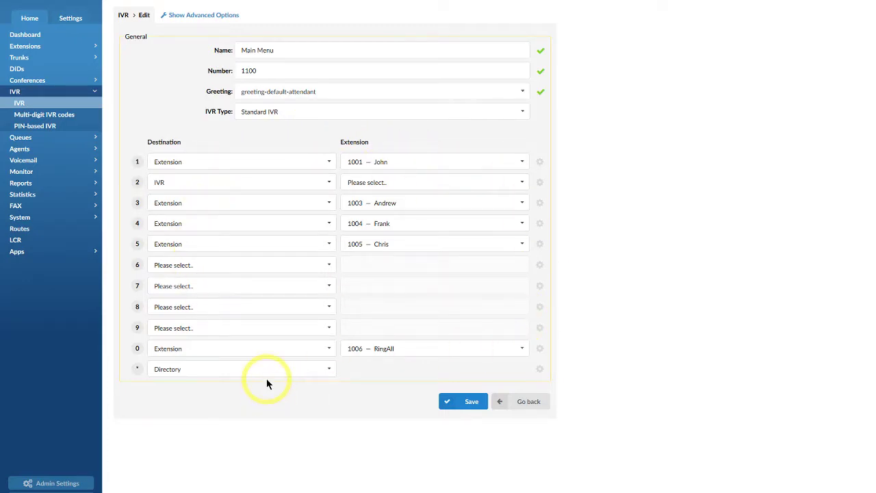
Step: Keep Directory as the * key's destination and examine its digit options, including caller ID, language and name search choices
click(197, 370)
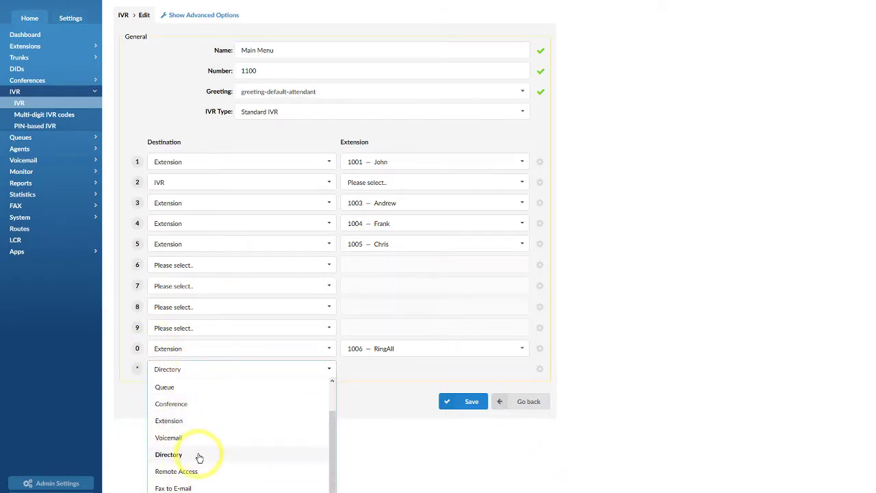
click(187, 456)
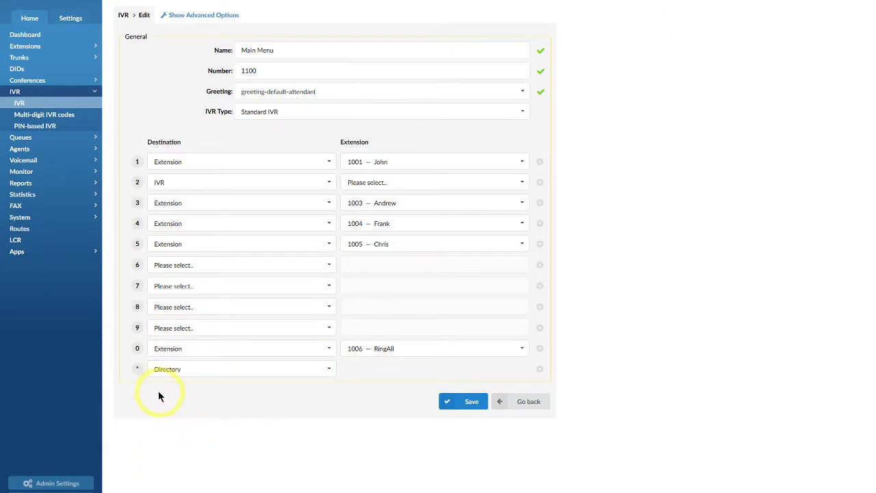
click(541, 370)
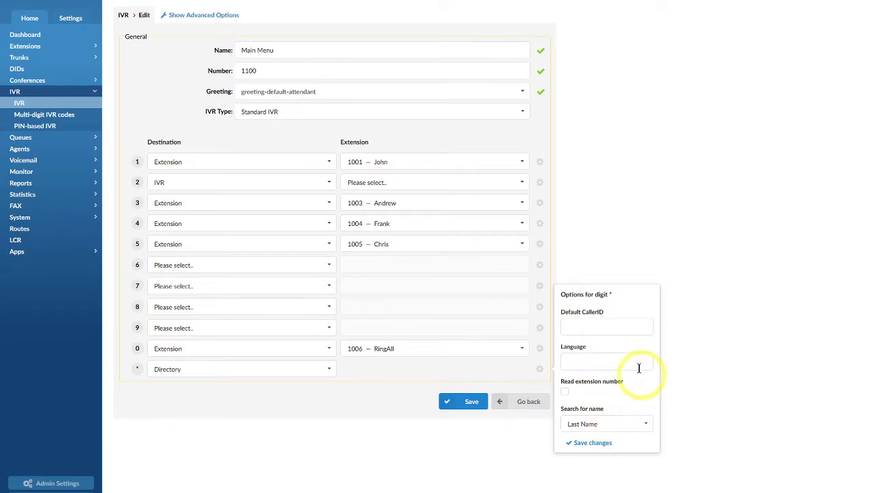
click(575, 328)
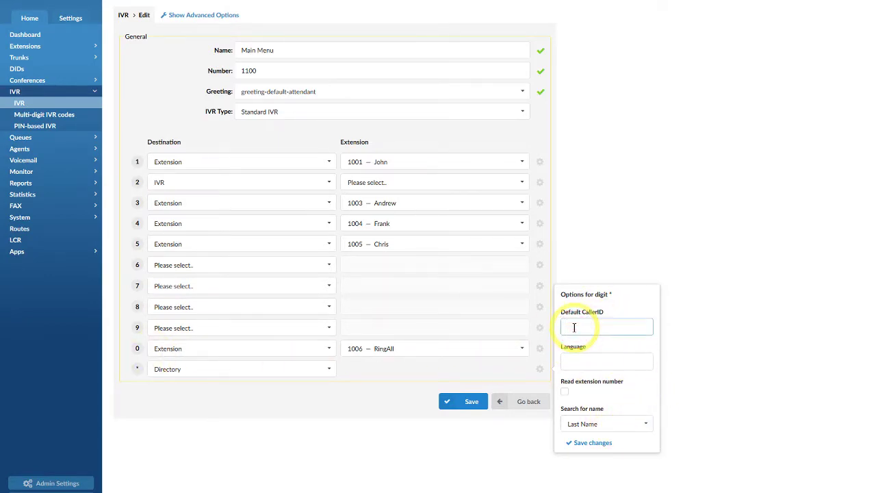
click(597, 364)
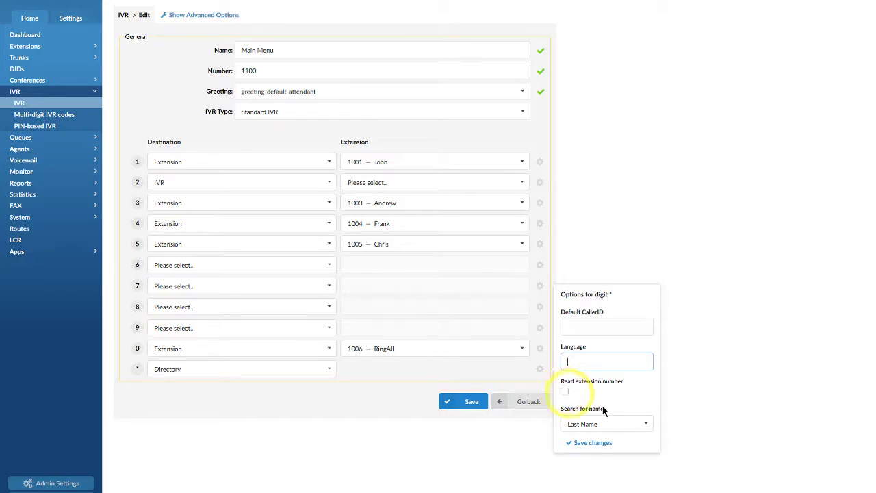
click(638, 424)
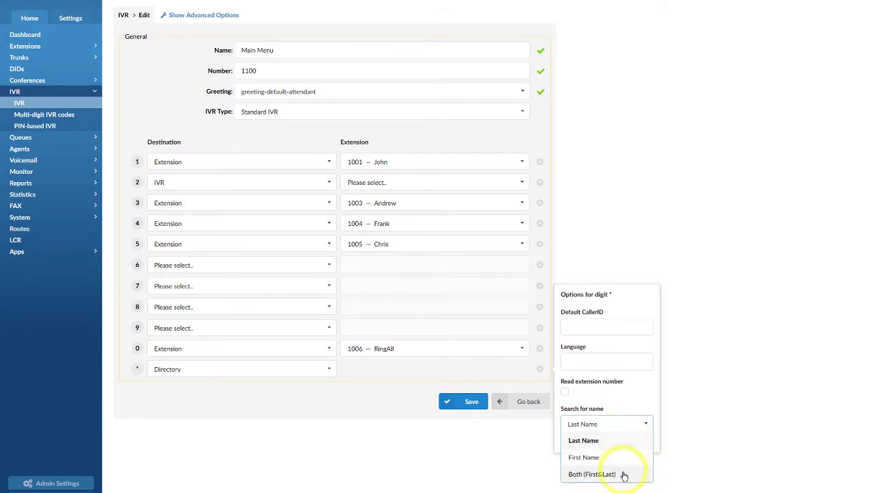
click(697, 404)
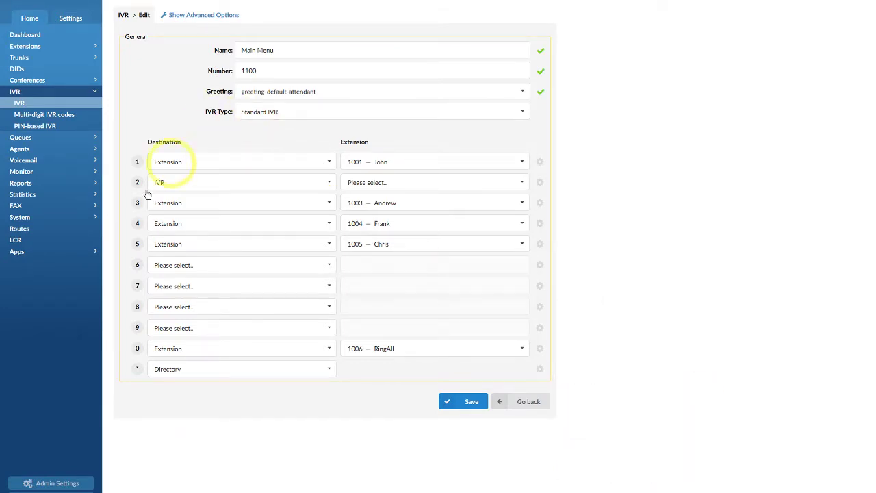
Step: Examine the destination types for key 3, and show the IVR's advanced options to review all their sections
click(200, 204)
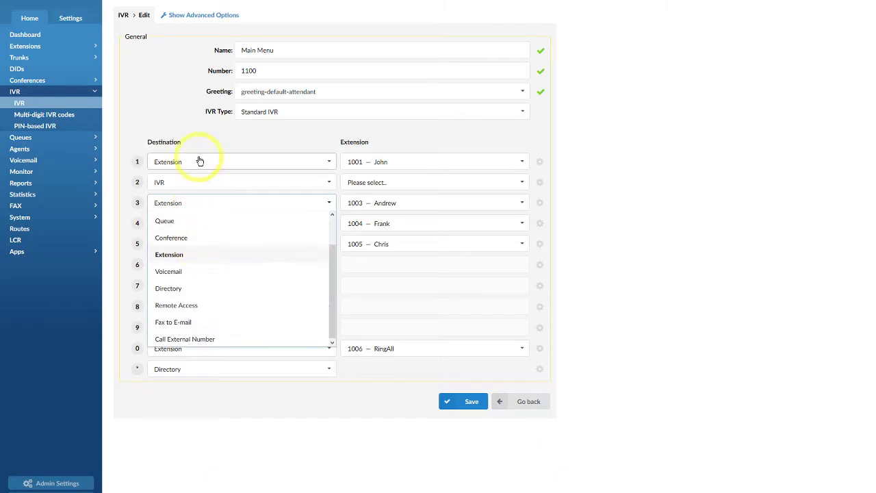
click(566, 157)
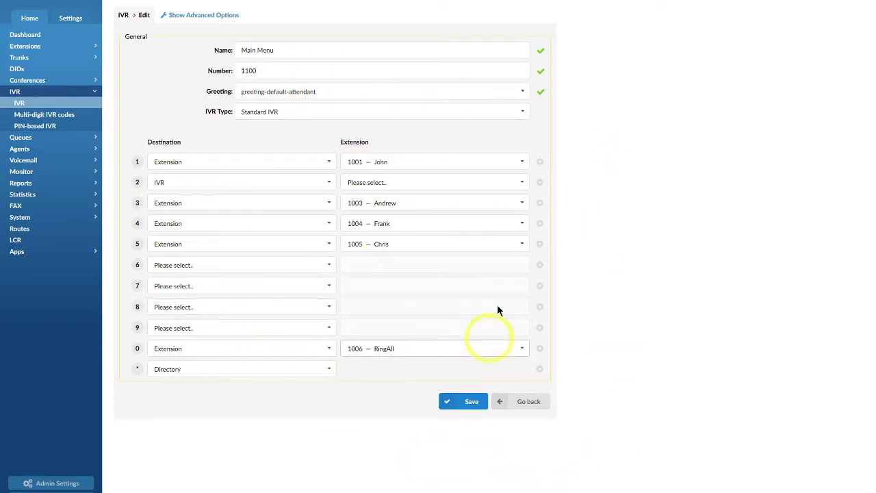
click(210, 15)
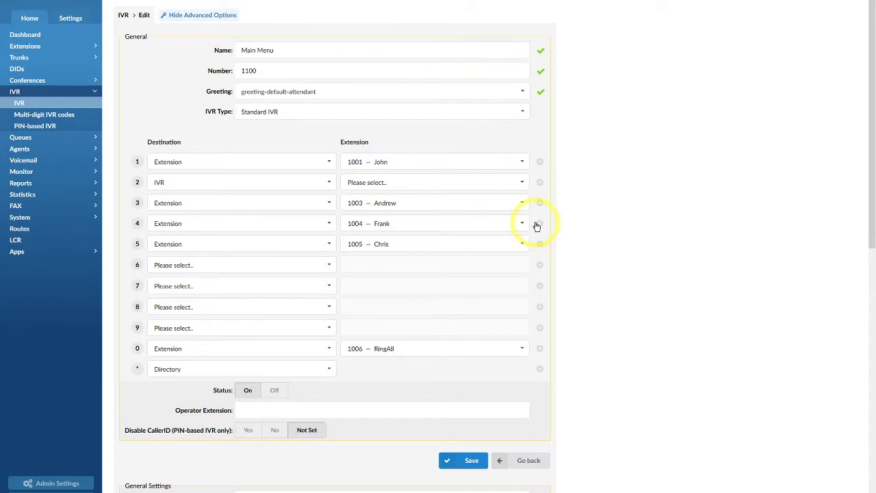
scroll(534, 221, down, 5)
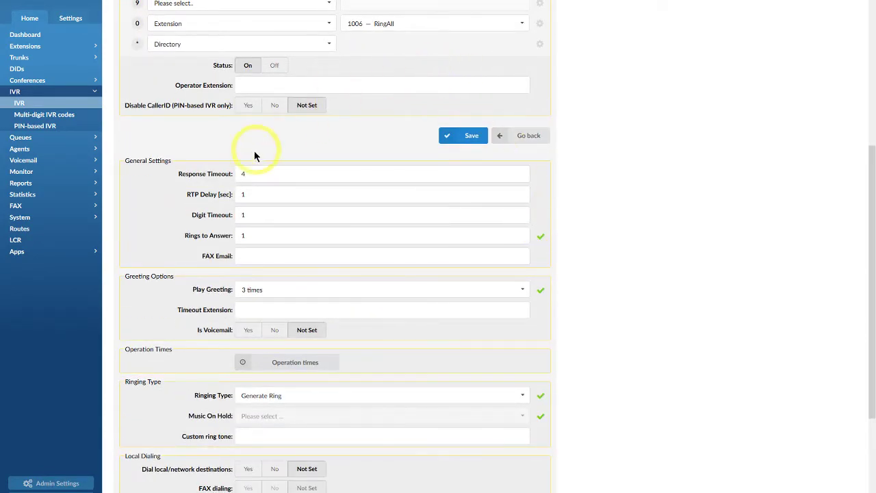
scroll(261, 164, down, 3)
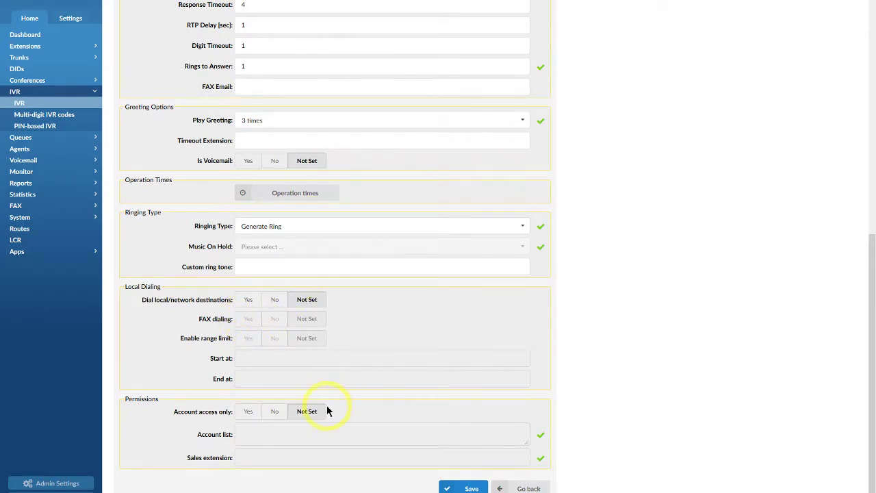
scroll(381, 226, up, 3)
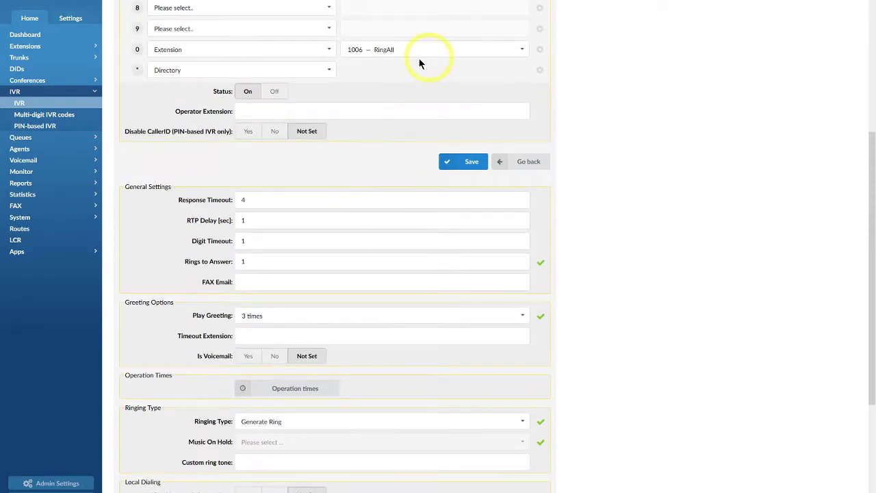
scroll(322, 196, up, 3)
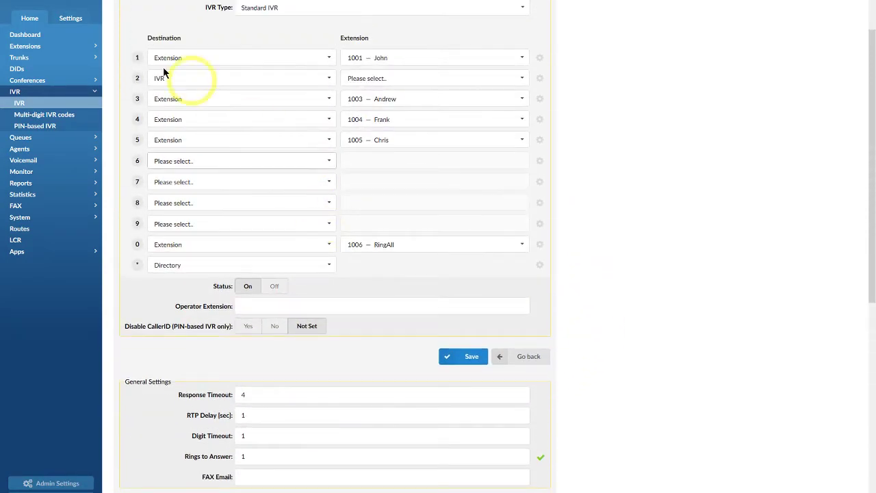
scroll(624, 221, up, 2)
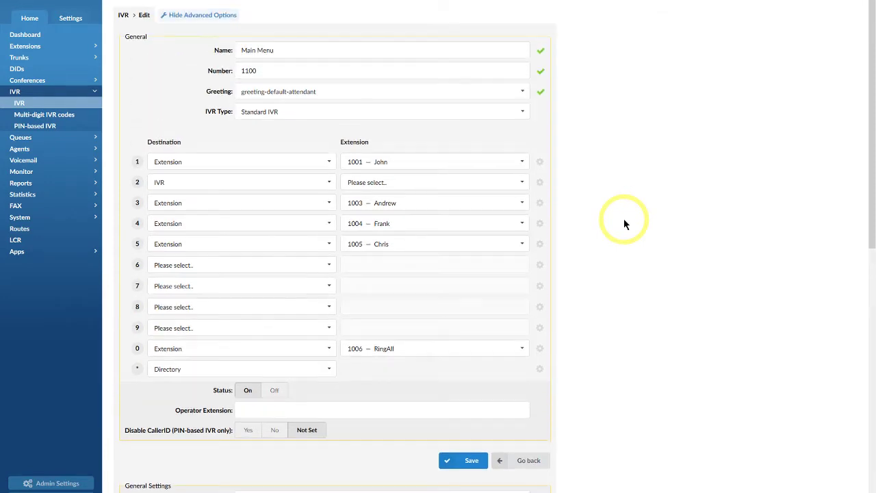
Step: Open the Support queue for editing, add SIP/1001 and SIP/1000 as its agents and save the member list
click(47, 139)
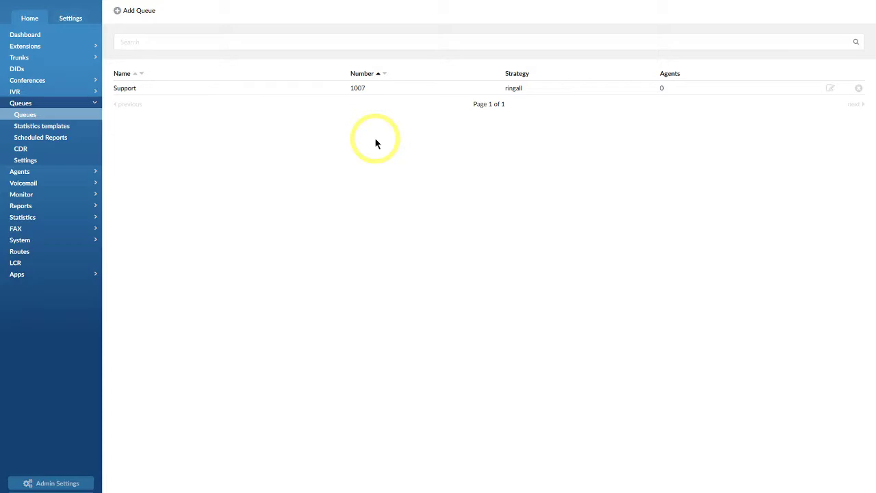
click(829, 88)
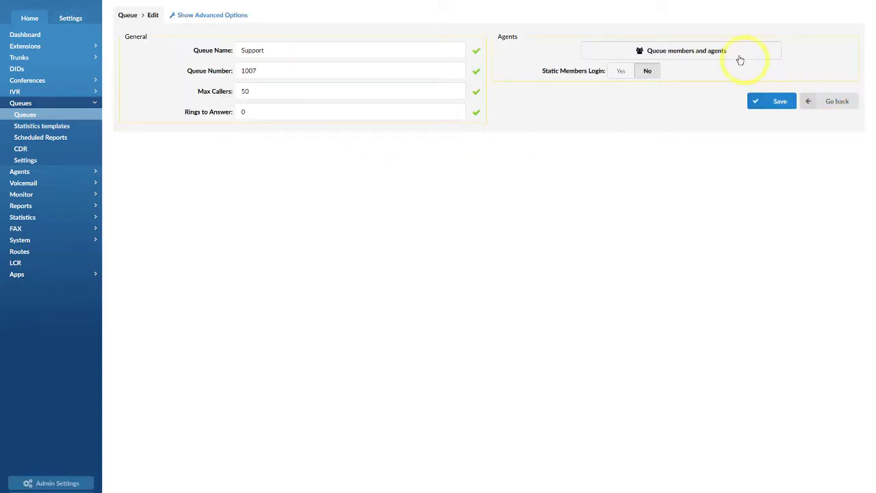
click(661, 51)
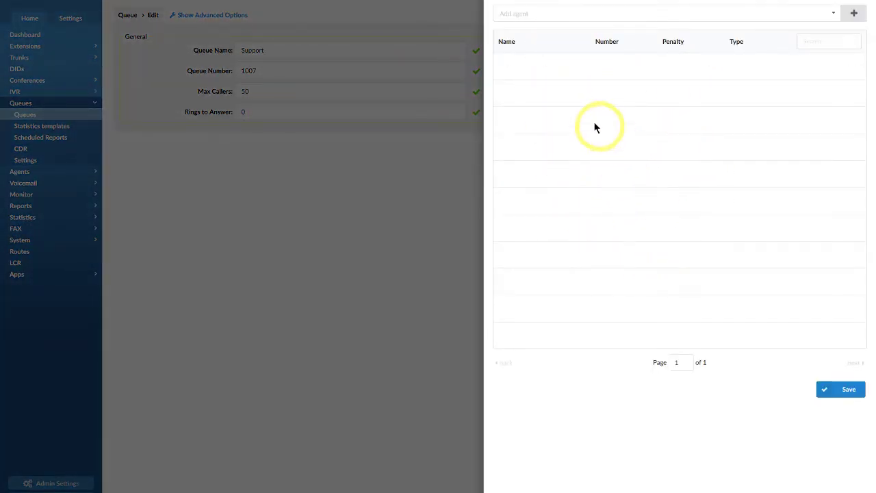
click(609, 12)
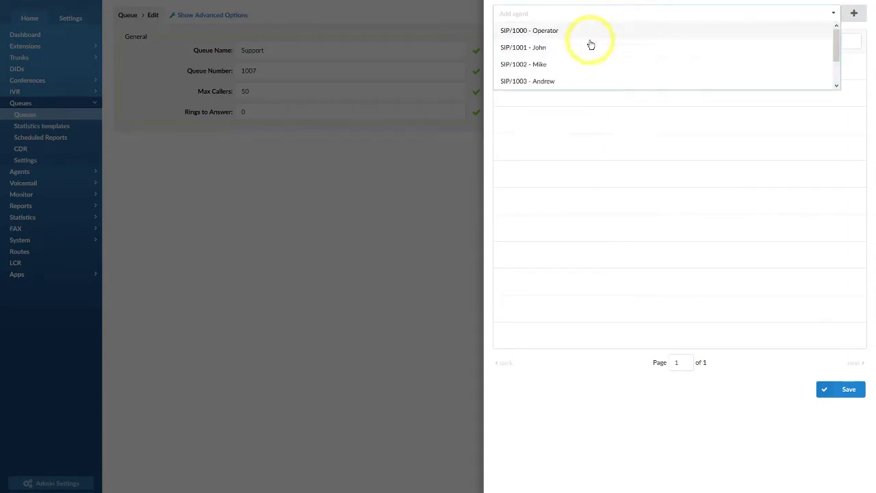
click(591, 46)
click(555, 31)
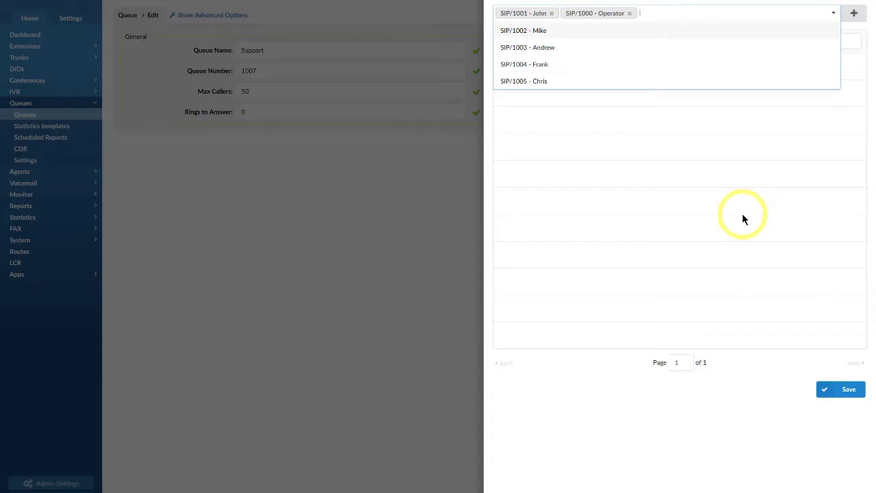
click(657, 138)
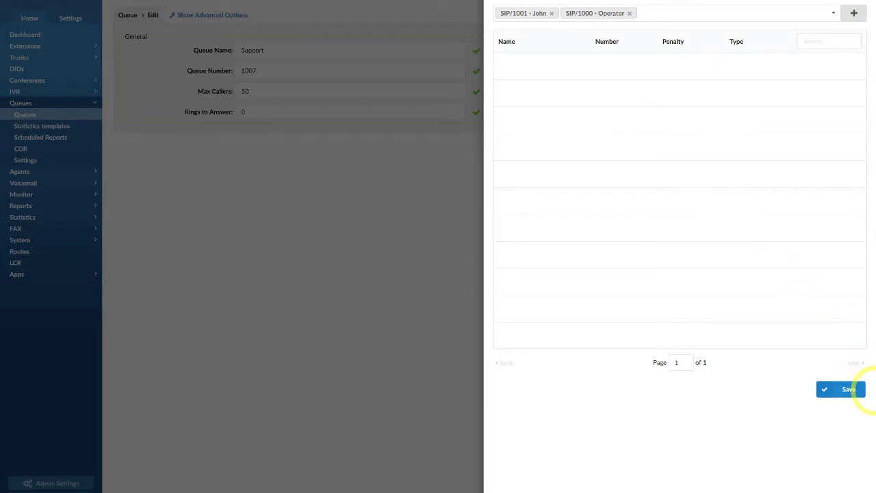
click(845, 395)
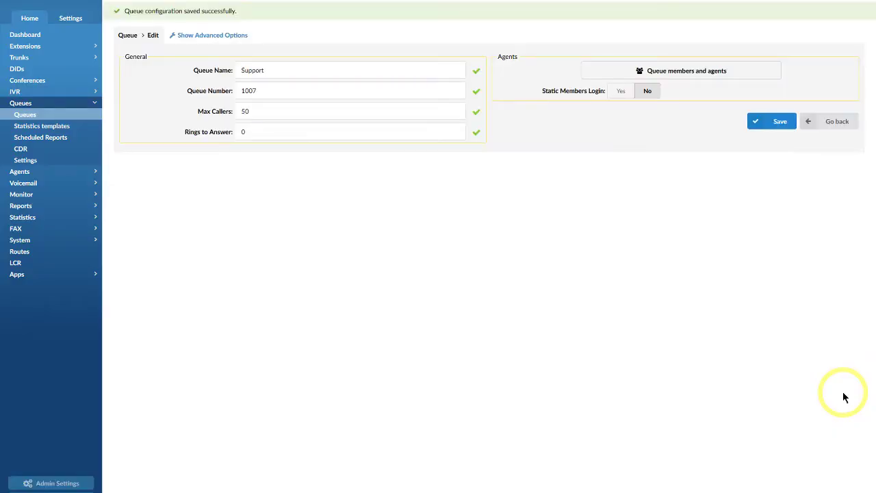
Step: Show the Support queue's advanced options and review the fields through to the callback announcements
click(206, 39)
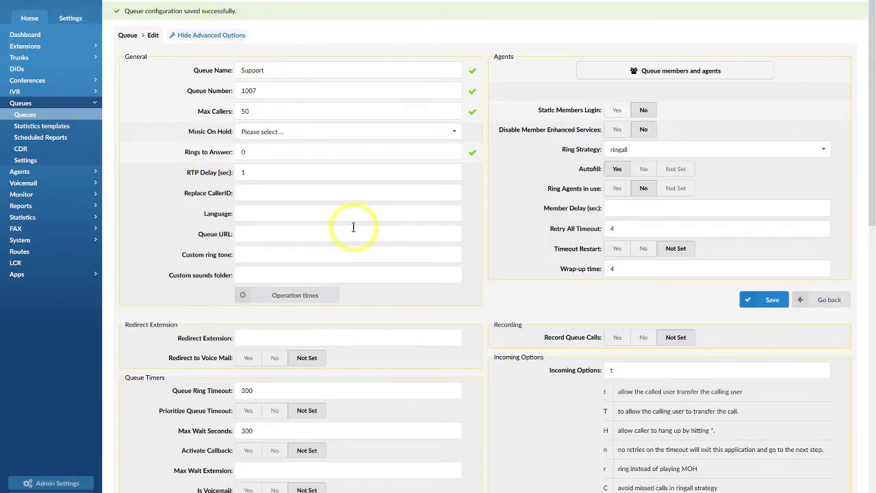
scroll(353, 227, down, 10)
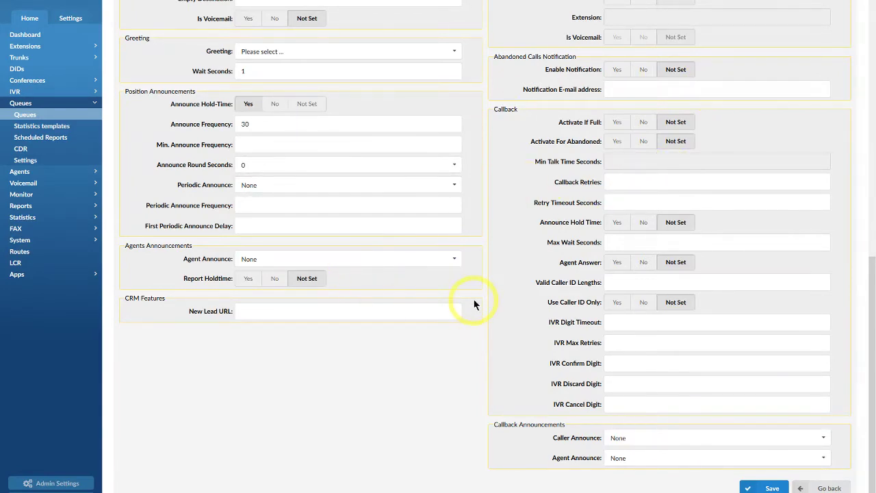
Step: Review the Support queue's form again, from callback and announcement fields to general, agent, timer, empty-queue and exit-digit settings
scroll(473, 301, up, 3)
scroll(474, 303, up, 1)
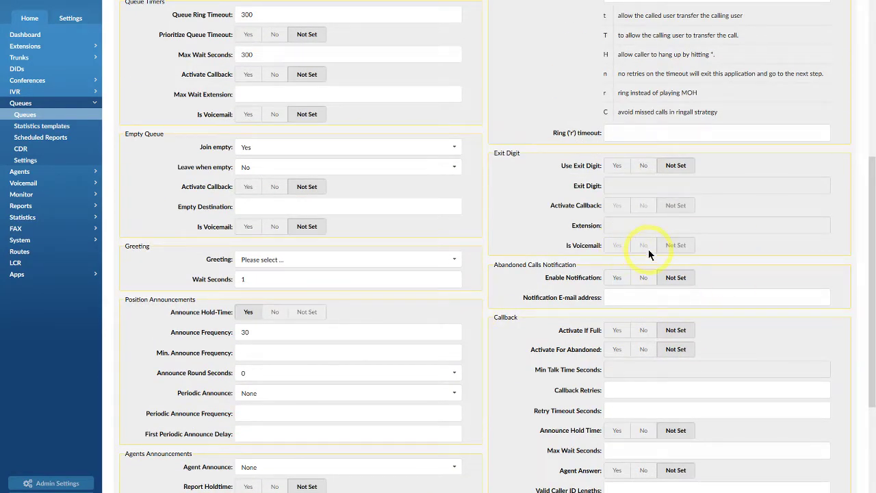
scroll(648, 250, up, 3)
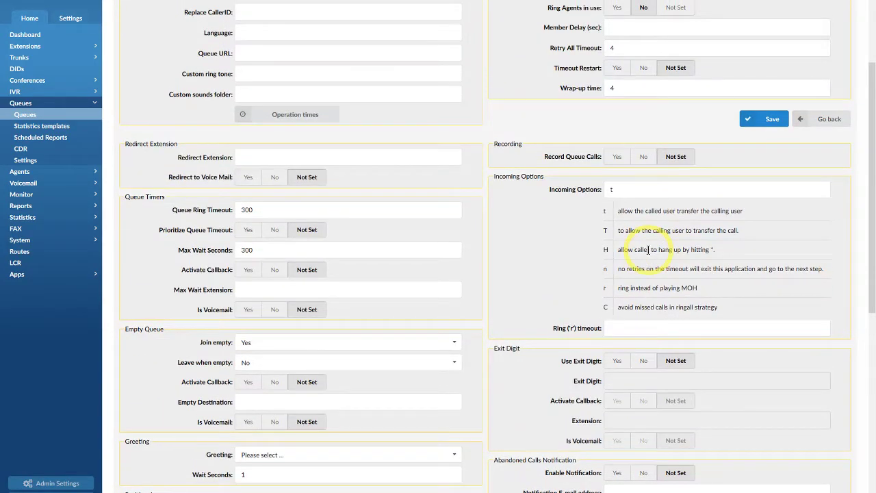
scroll(608, 190, up, 3)
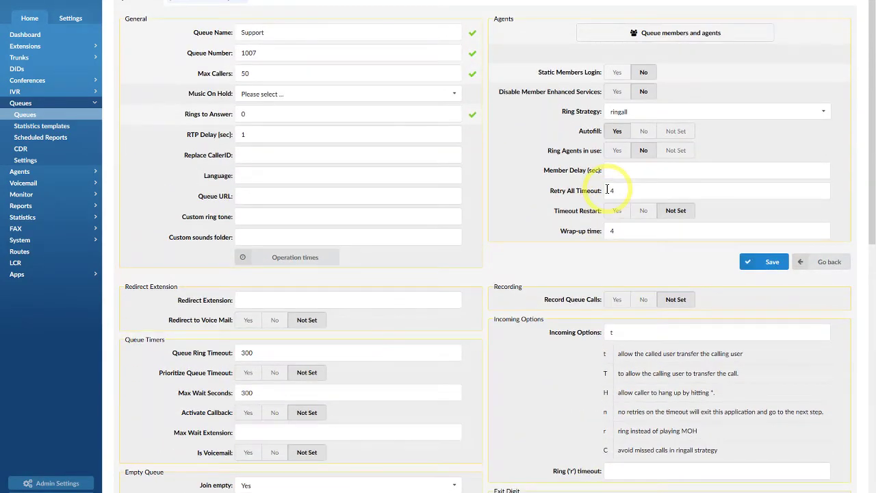
scroll(608, 189, down, 8)
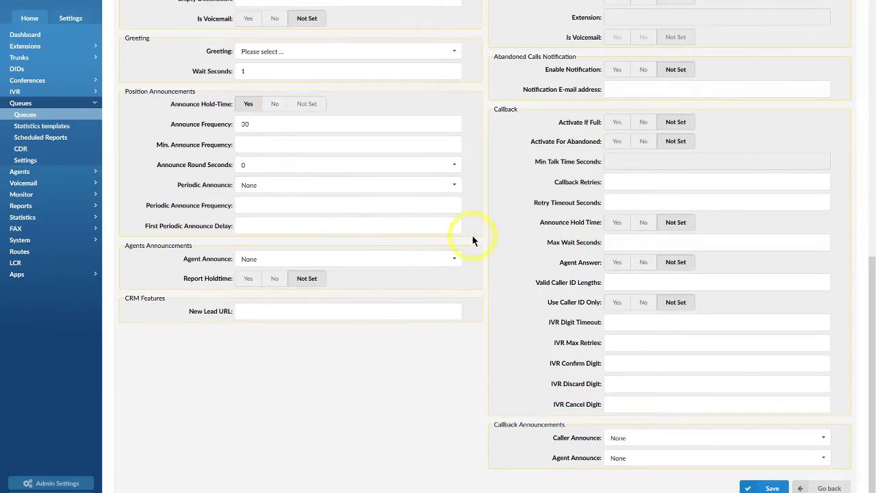
scroll(471, 239, up, 3)
scroll(472, 236, up, 2)
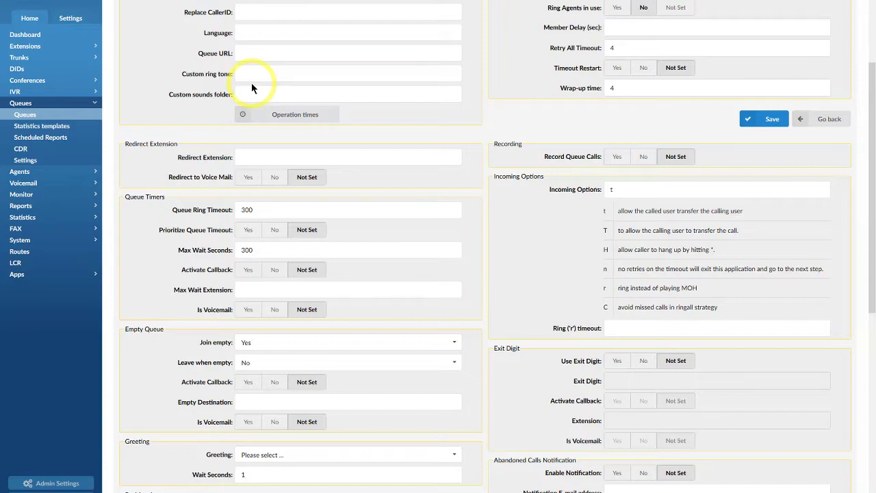
scroll(389, 209, down, 4)
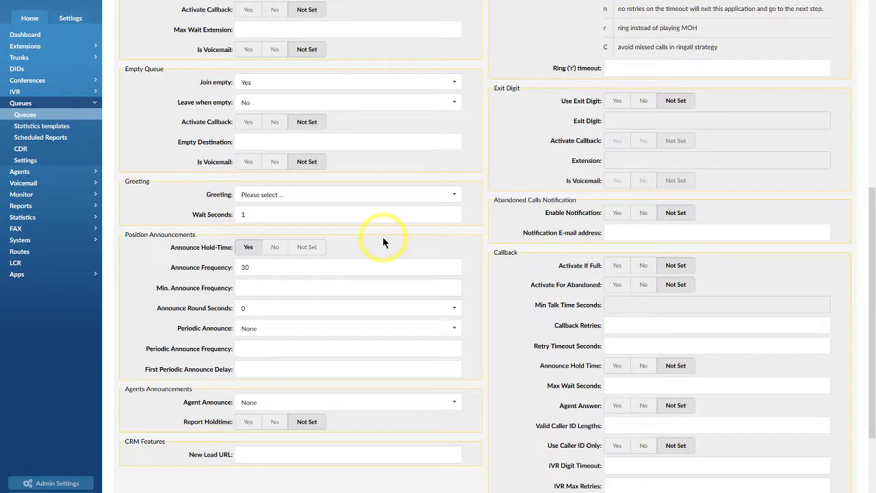
scroll(382, 237, up, 7)
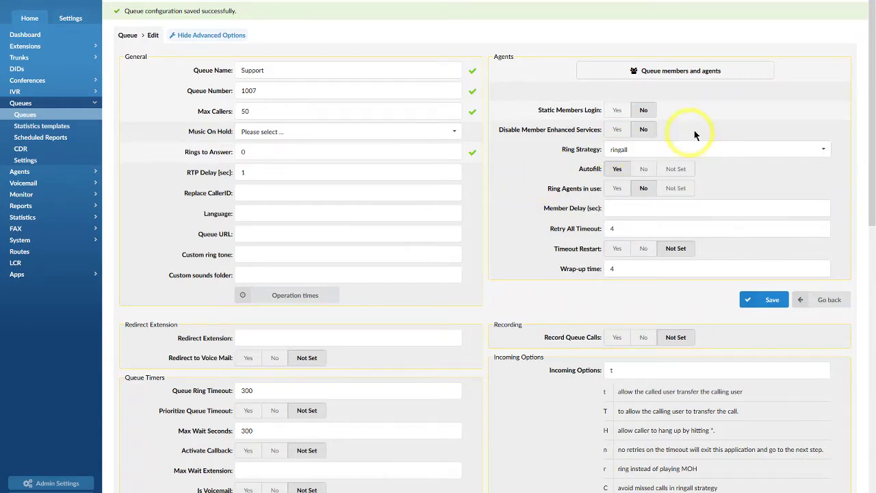
click(296, 148)
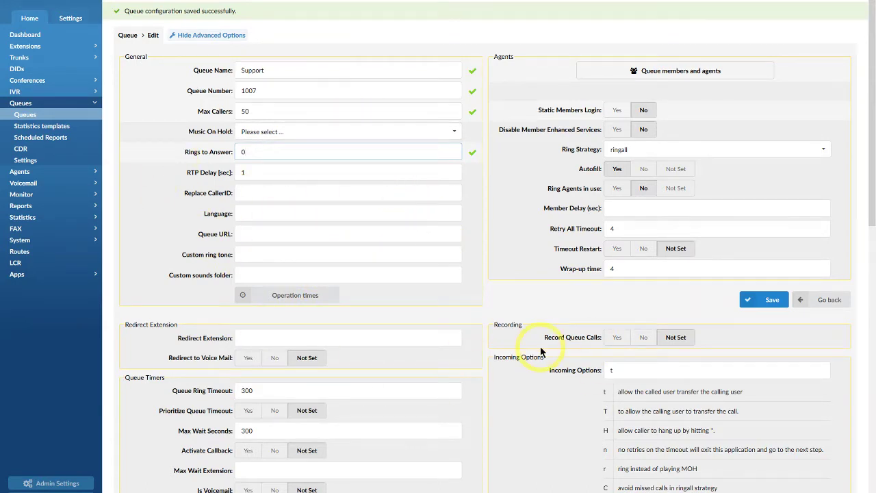
scroll(540, 351, down, 5)
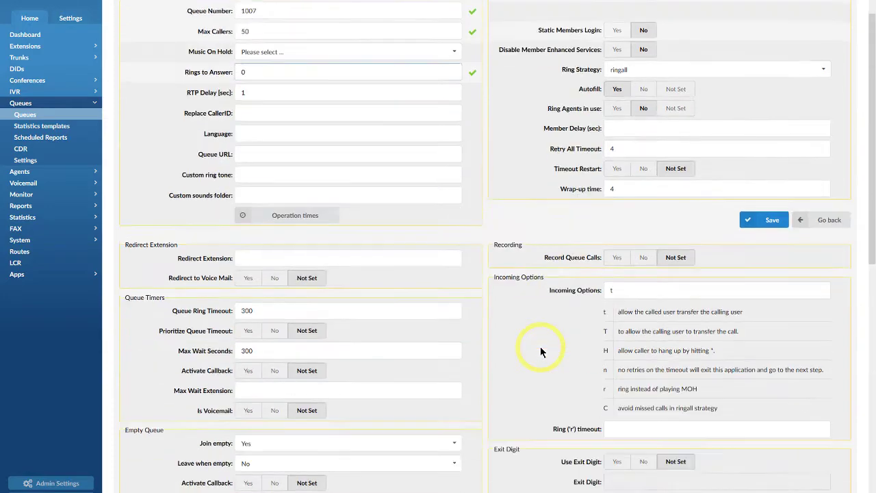
scroll(540, 352, down, 5)
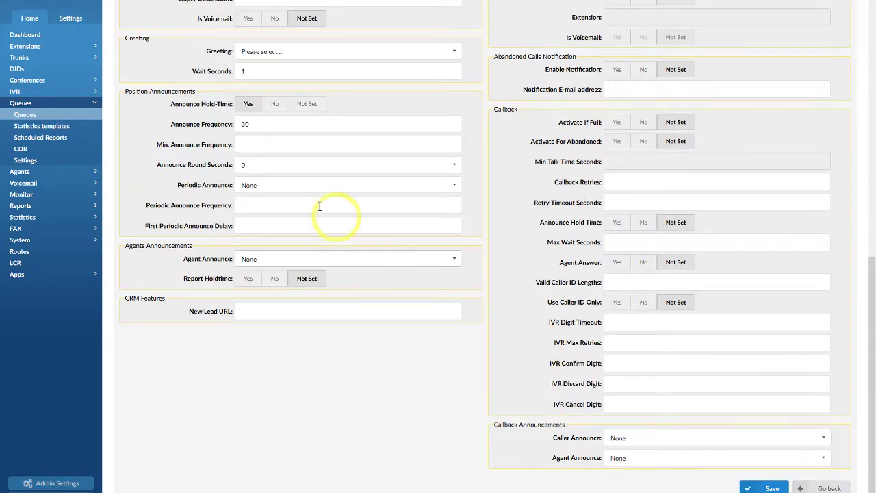
Step: View the queues' call detail records page and the list of agents
click(31, 151)
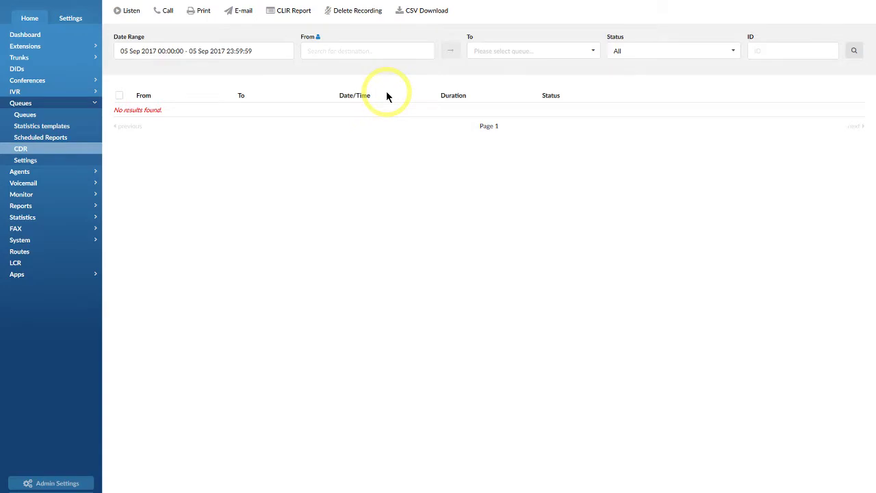
click(39, 174)
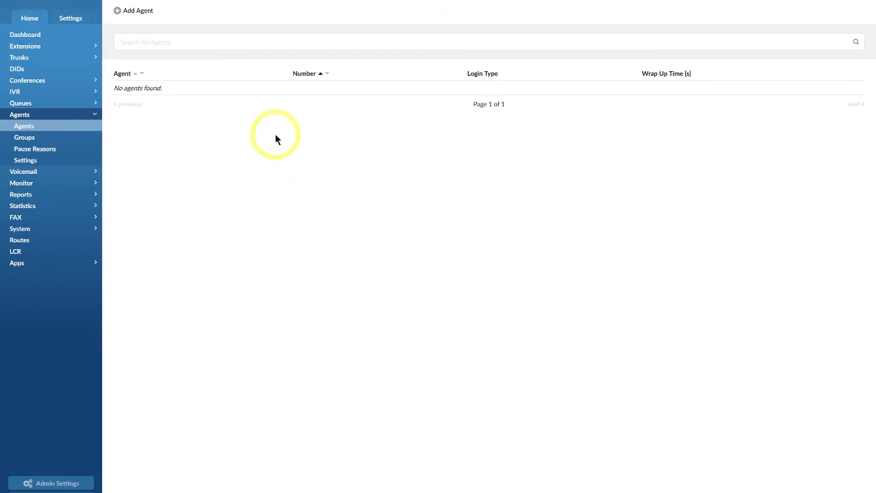
click(34, 130)
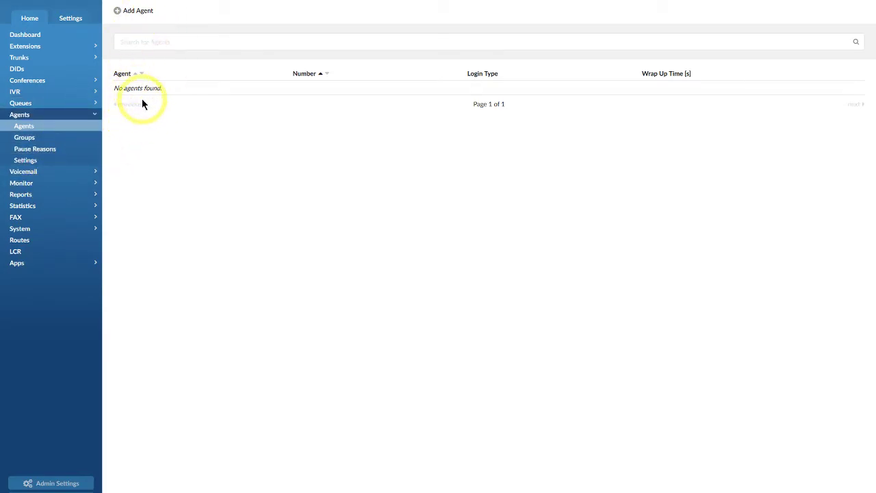
Step: Review the voicemail mailboxes and the blank new-mailbox form, leave it without saving, and show the voicemail groups
click(31, 172)
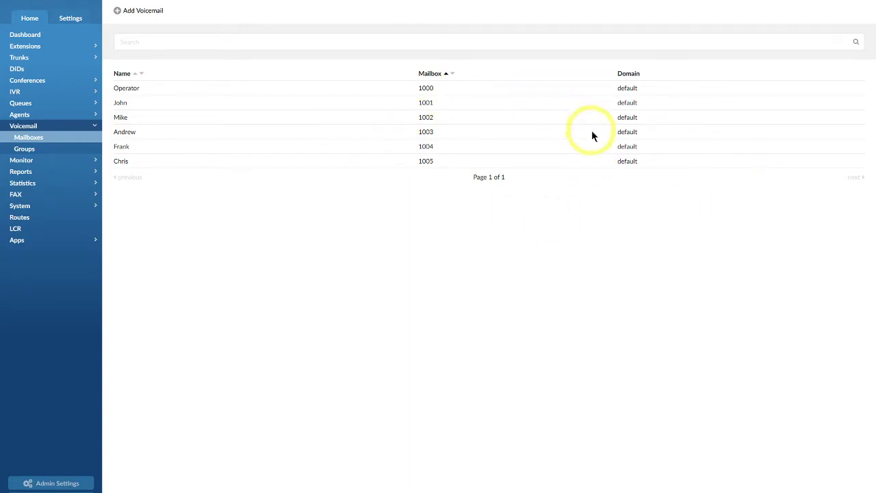
click(141, 10)
scroll(449, 250, down, 1)
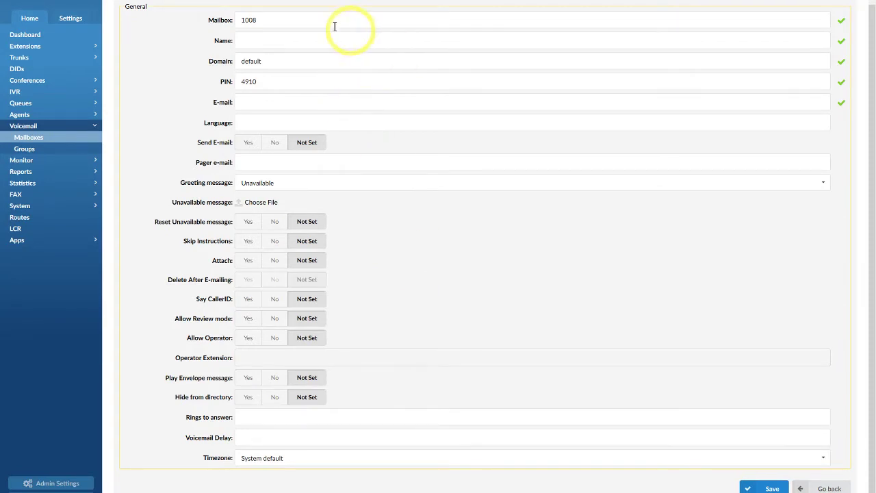
click(822, 487)
click(29, 149)
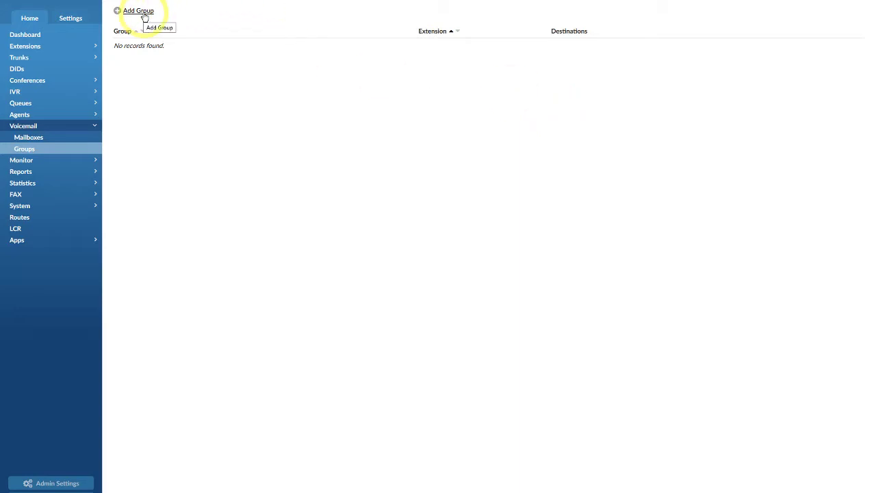
Step: Review the monitoring pages for extensions, the queues panel, live calls and the monitor settings
click(61, 163)
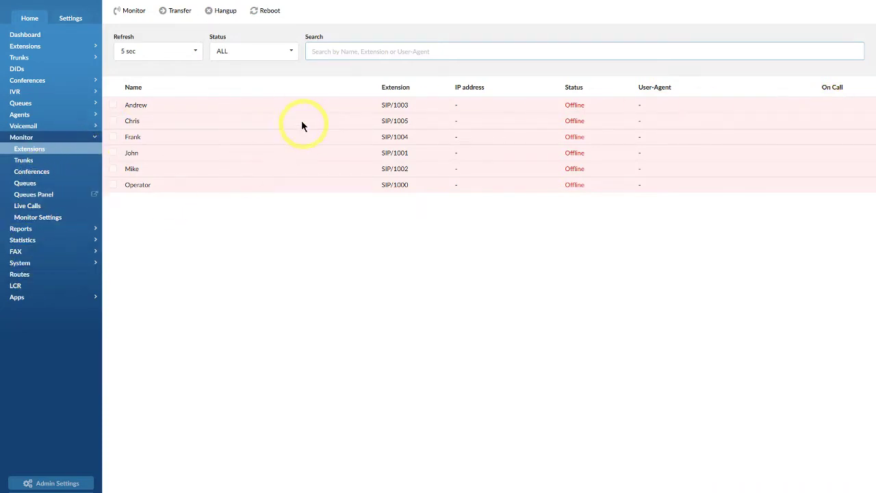
click(46, 197)
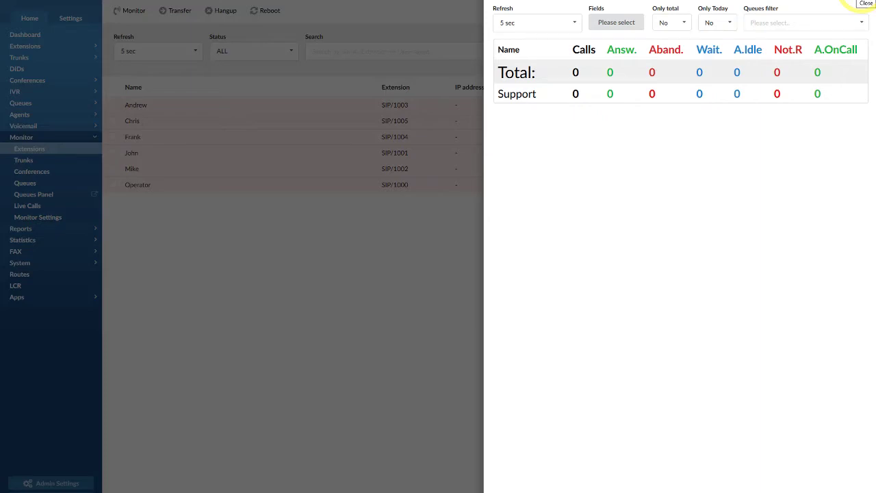
click(864, 4)
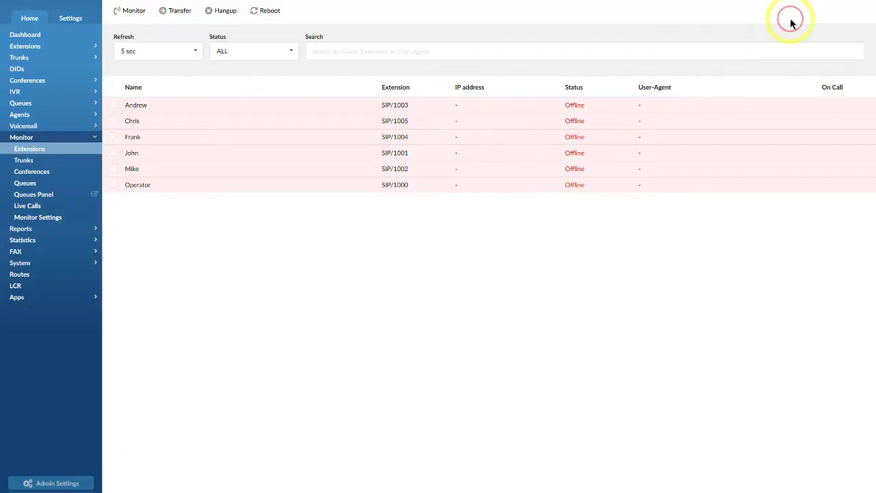
click(51, 208)
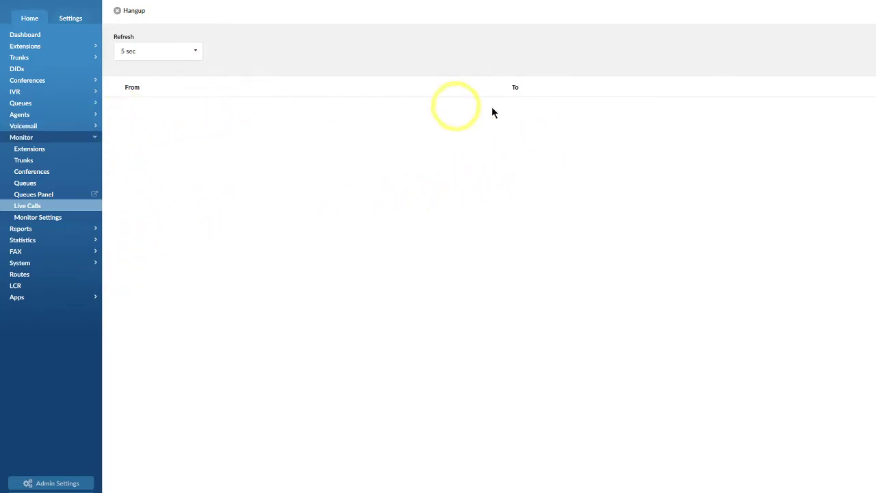
click(57, 223)
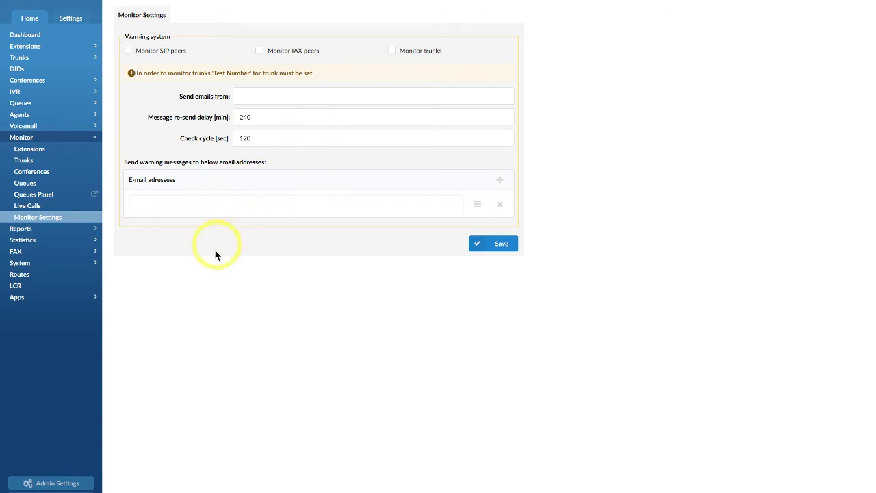
Step: Search the CDR report for calls from 01 Aug 2017 00:00:00 to 05 Sep 2017 23:59:59
click(44, 230)
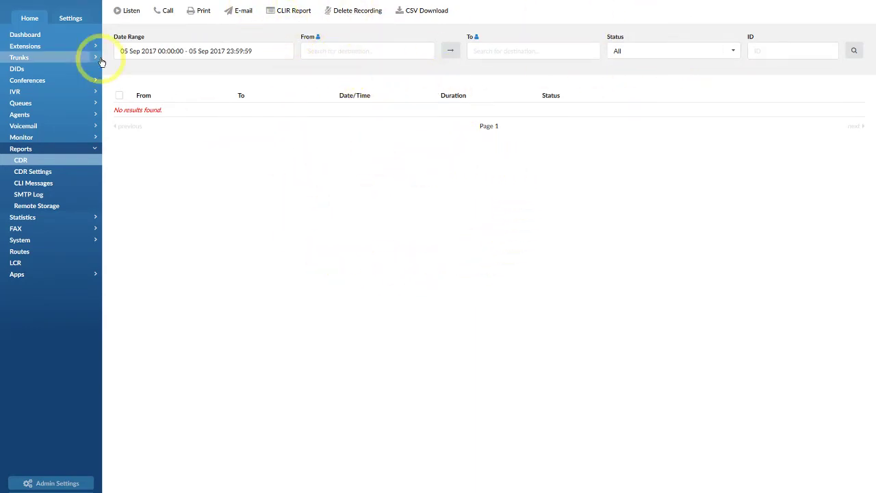
click(158, 52)
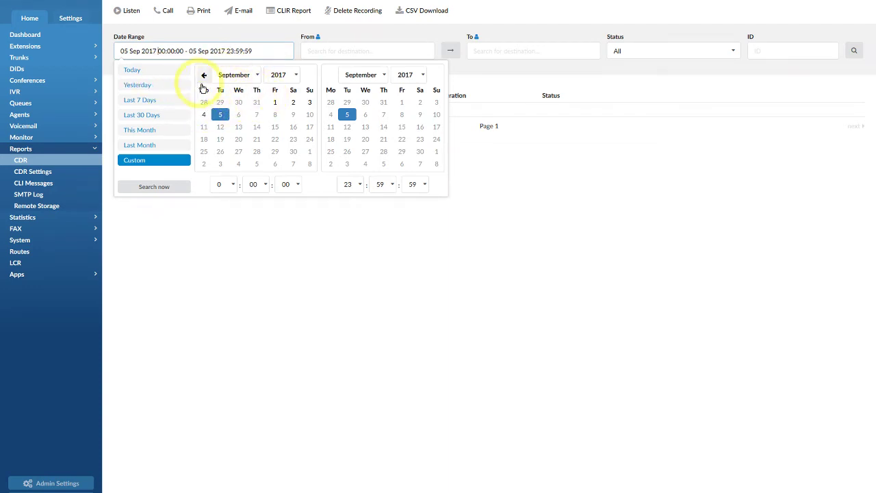
click(204, 76)
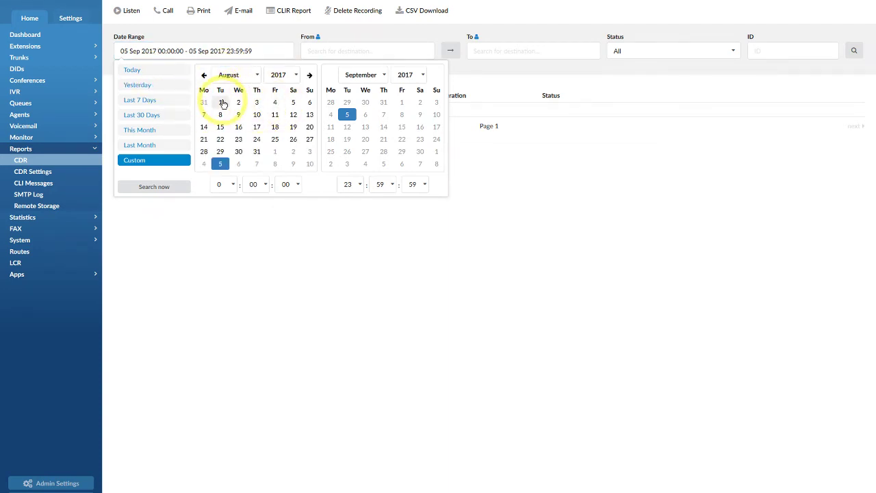
click(222, 103)
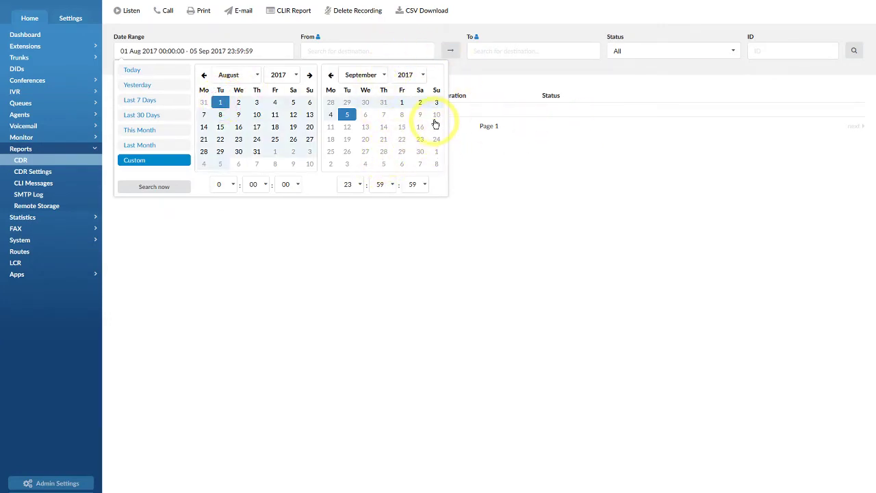
click(644, 139)
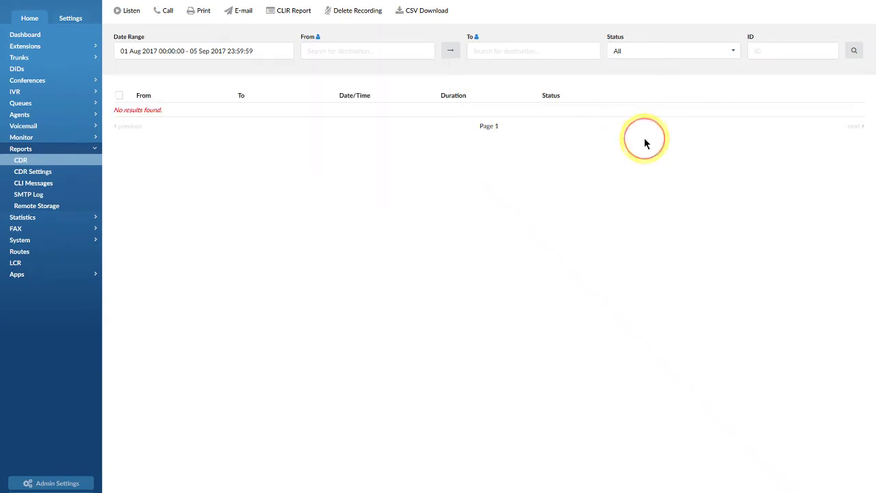
click(853, 51)
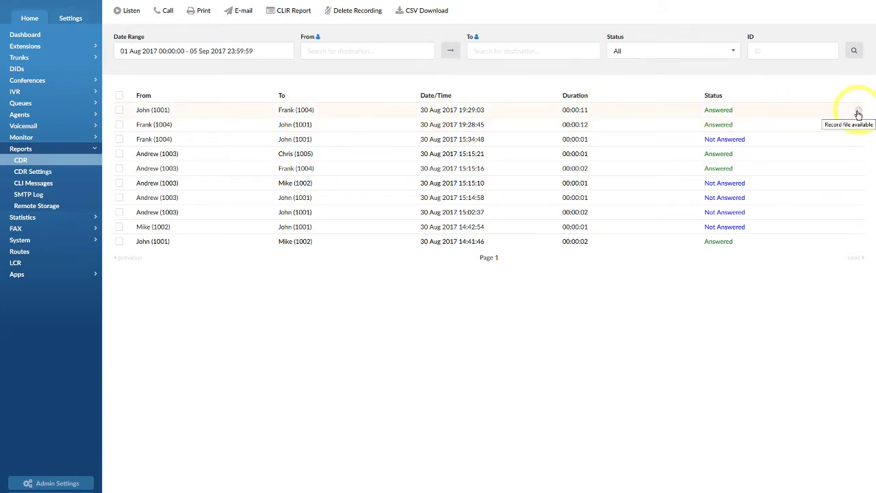
Step: Open the recording player for the 30 Aug 2017 19:29:03 call, close it and deselect the call
click(211, 109)
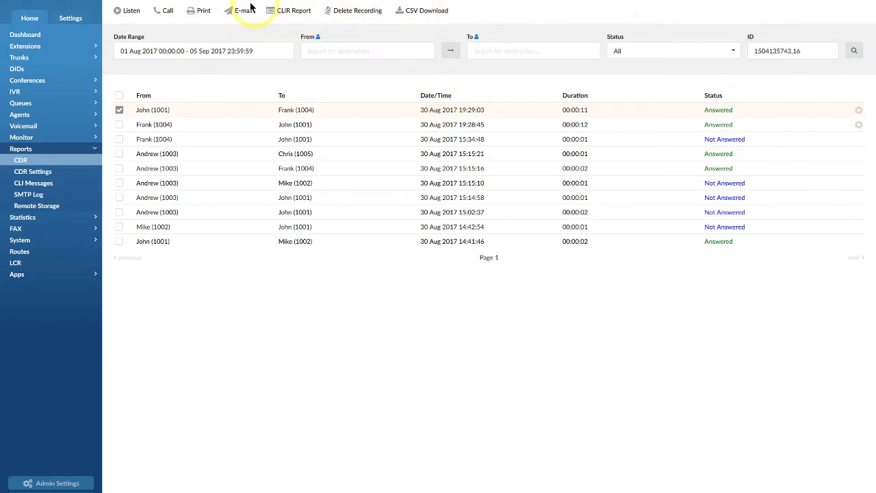
click(132, 11)
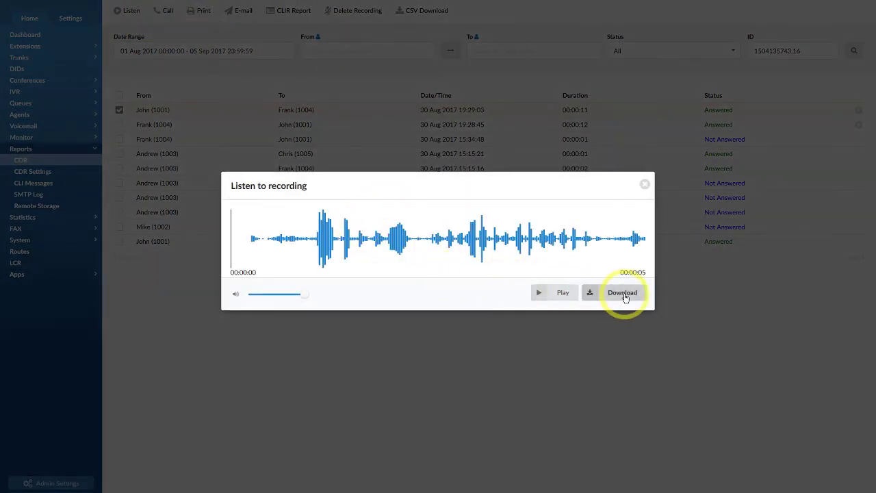
click(645, 183)
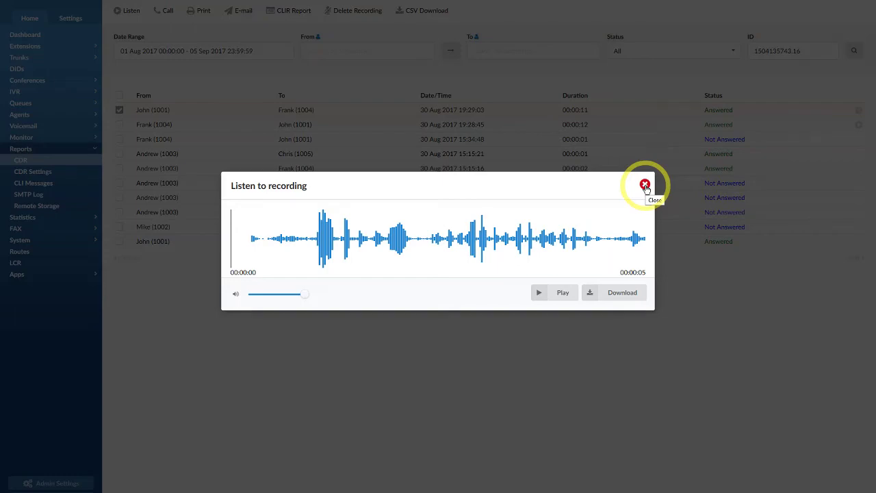
click(645, 185)
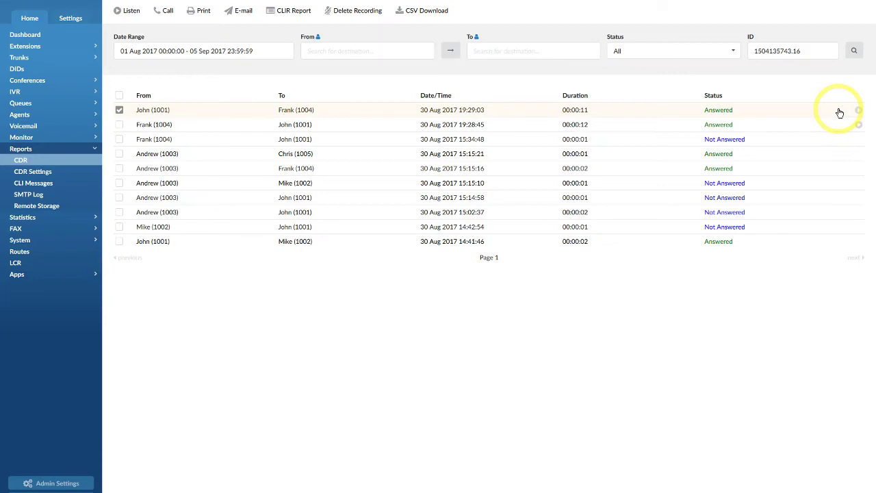
click(119, 111)
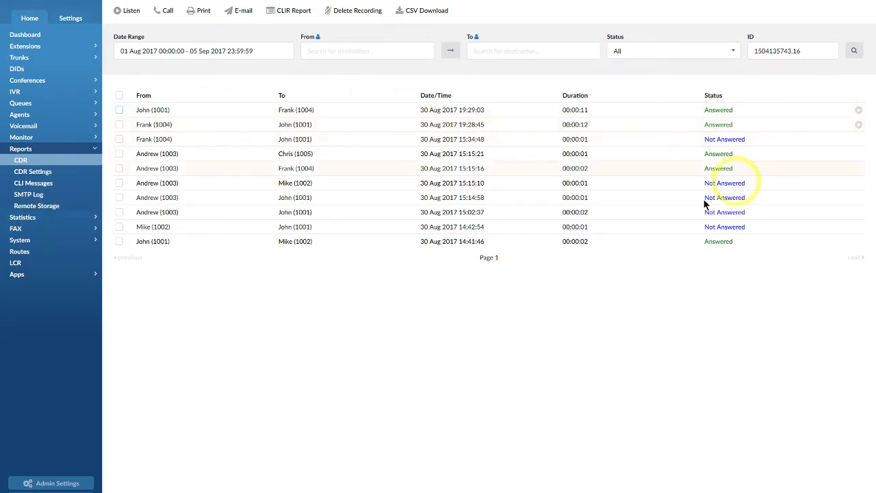
Step: Show the remote storage report, and enable the client in the system's remote storage settings
click(25, 207)
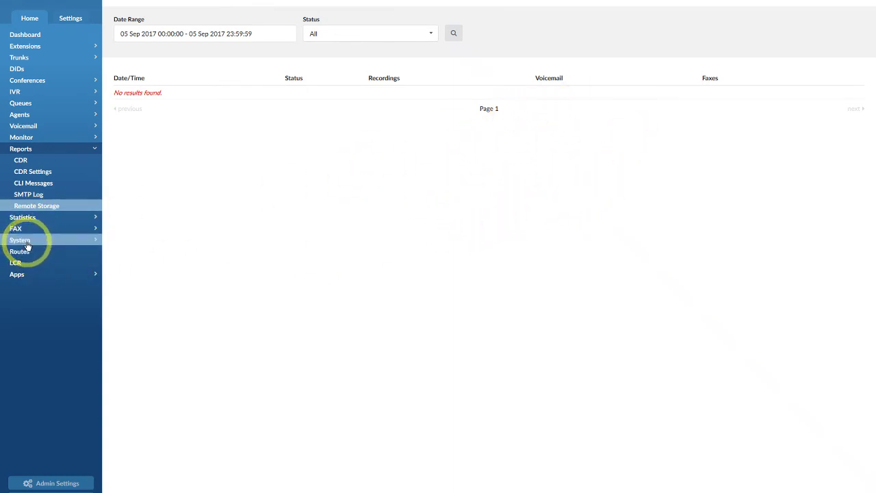
click(94, 241)
click(59, 209)
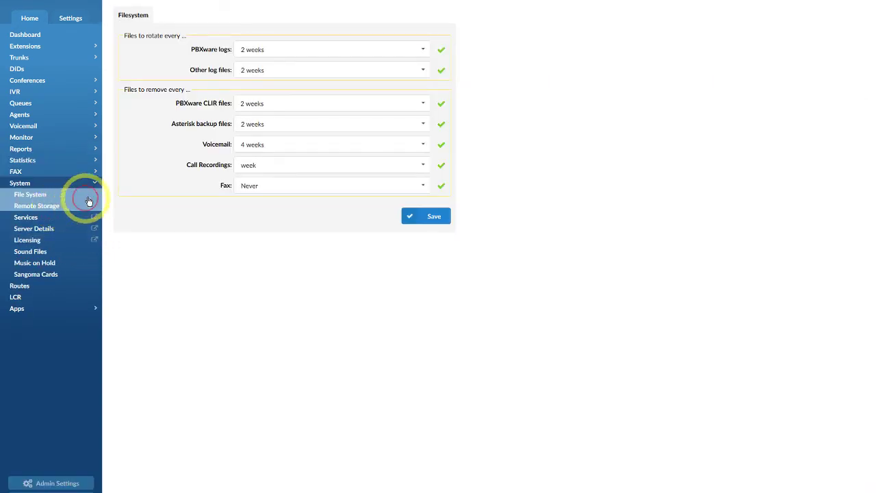
click(252, 49)
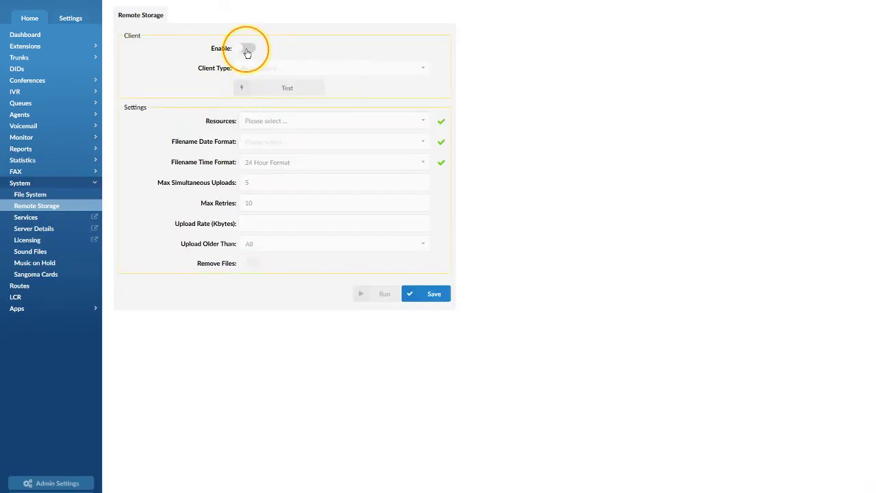
Step: Review the remote storage client types and resource options without choosing any, and leave the settings unsaved for the received faxes
click(273, 70)
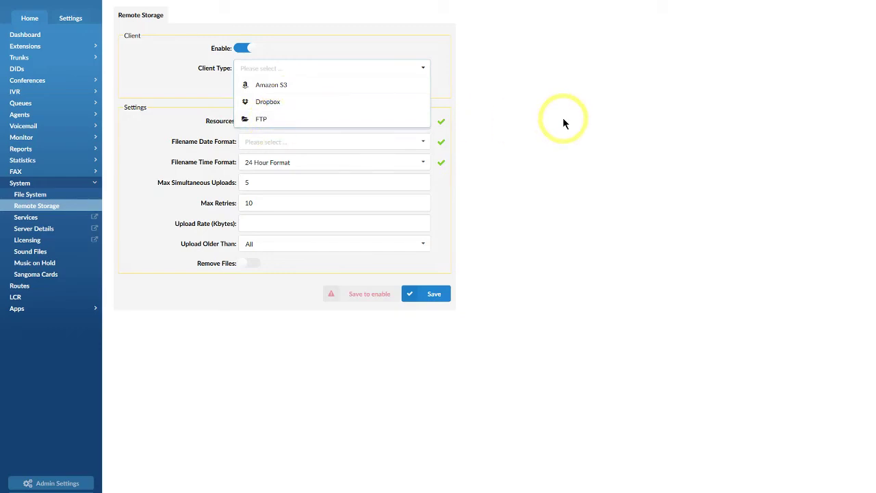
click(347, 139)
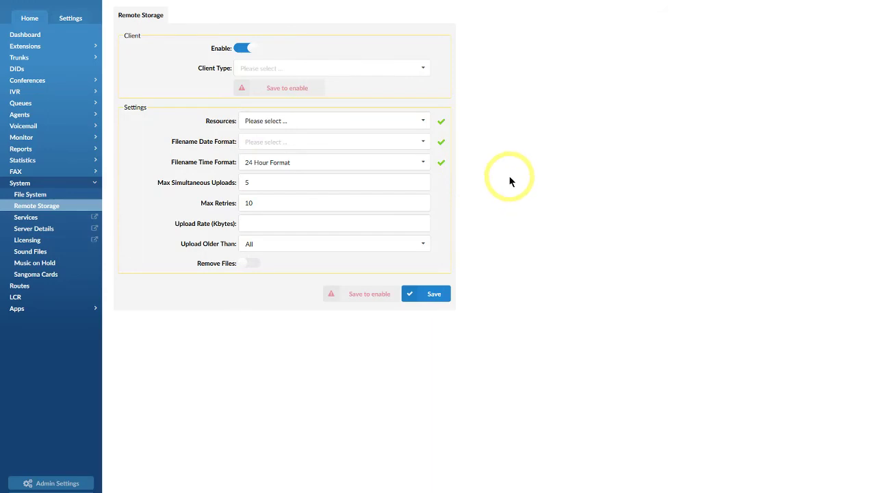
click(354, 118)
click(168, 122)
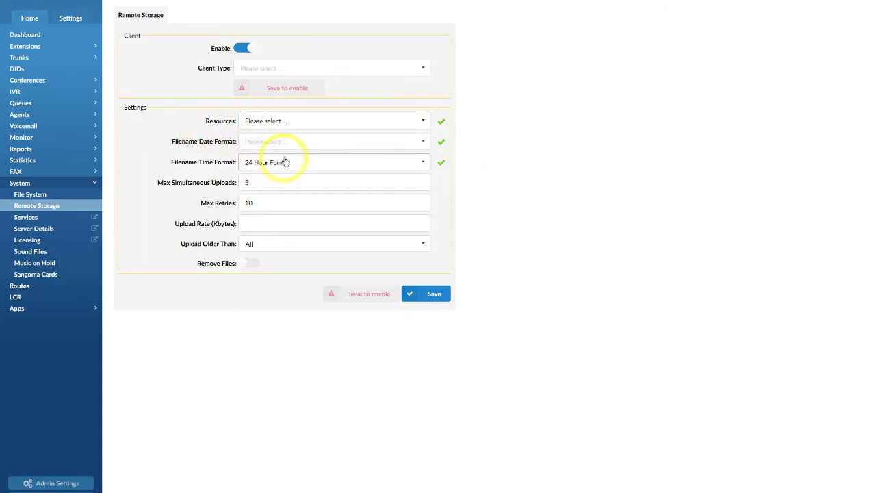
click(308, 66)
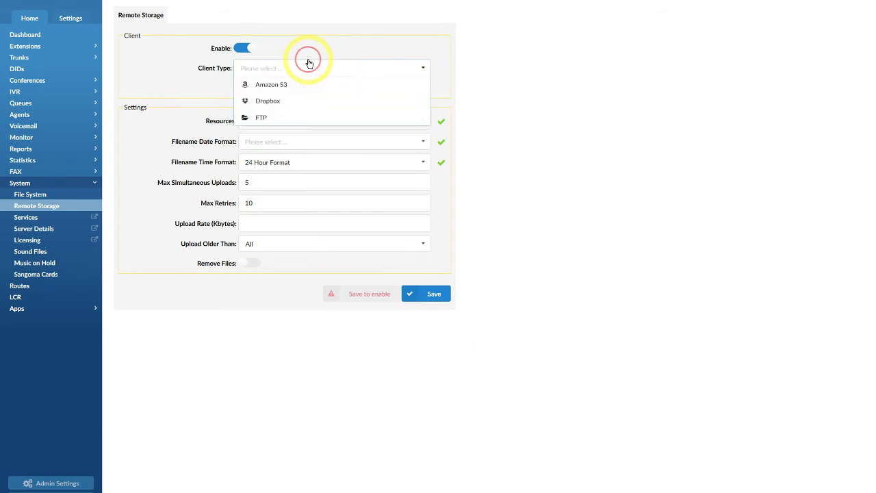
click(528, 100)
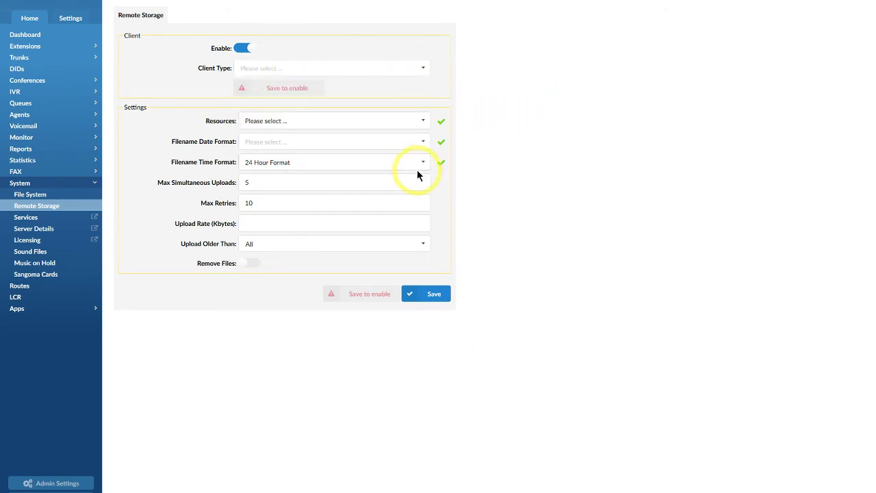
click(354, 125)
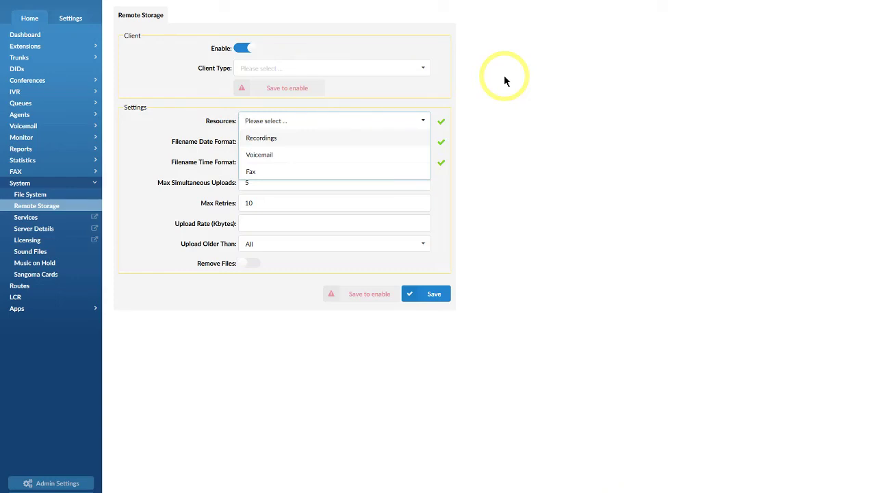
click(176, 372)
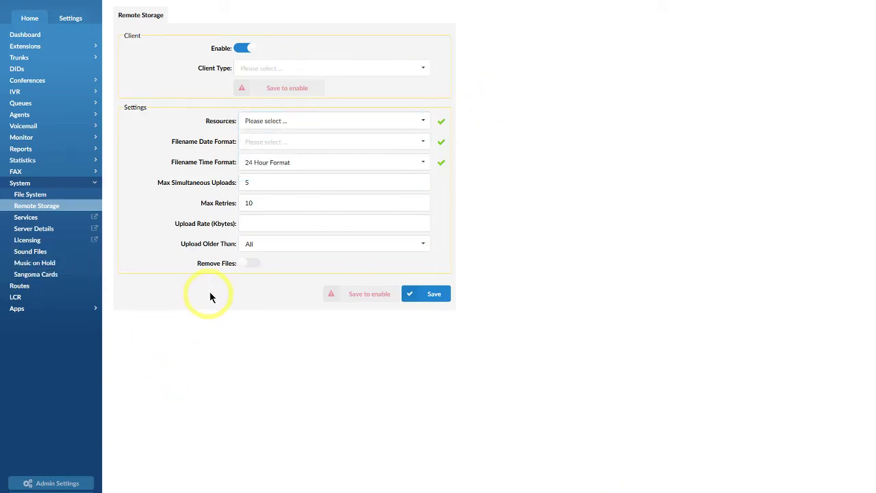
click(39, 170)
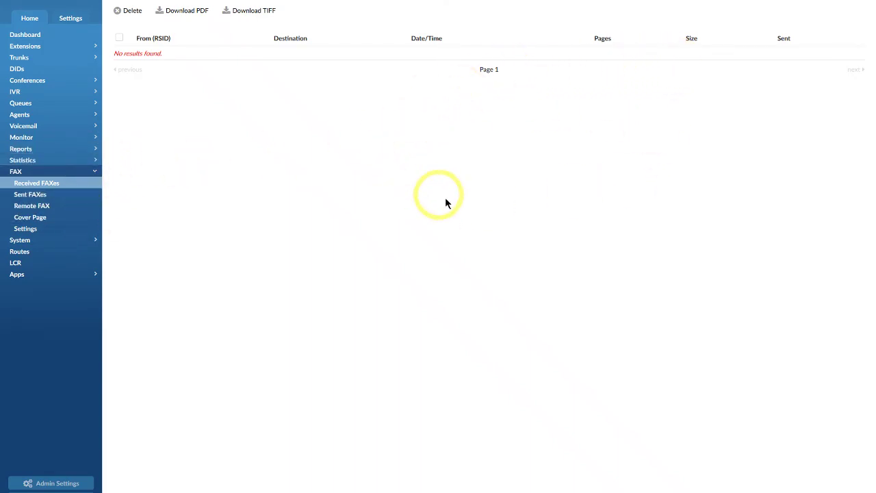
Step: Run the daily call statistics for 05 Sep 2017 with all sources and destinations, view their graph and close it
click(36, 158)
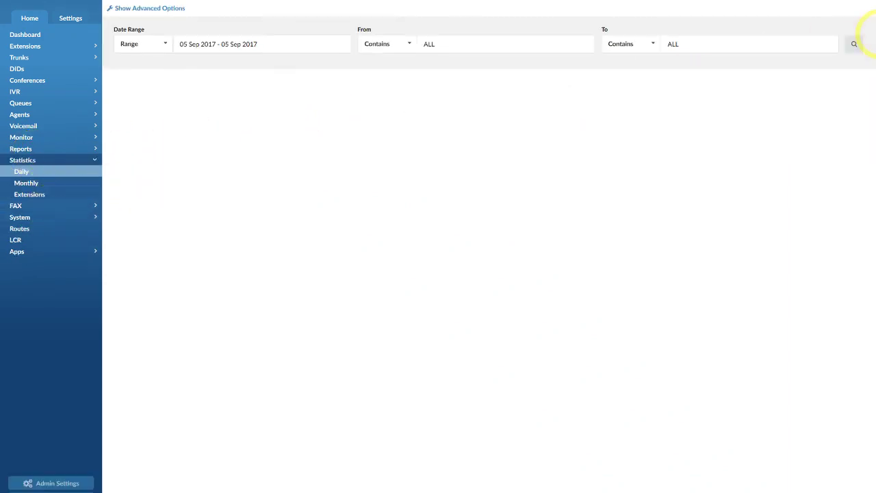
click(854, 44)
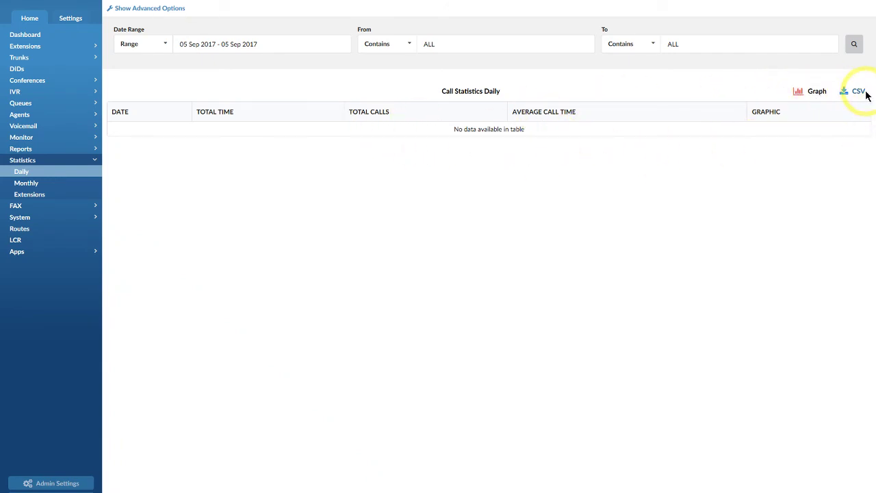
click(807, 91)
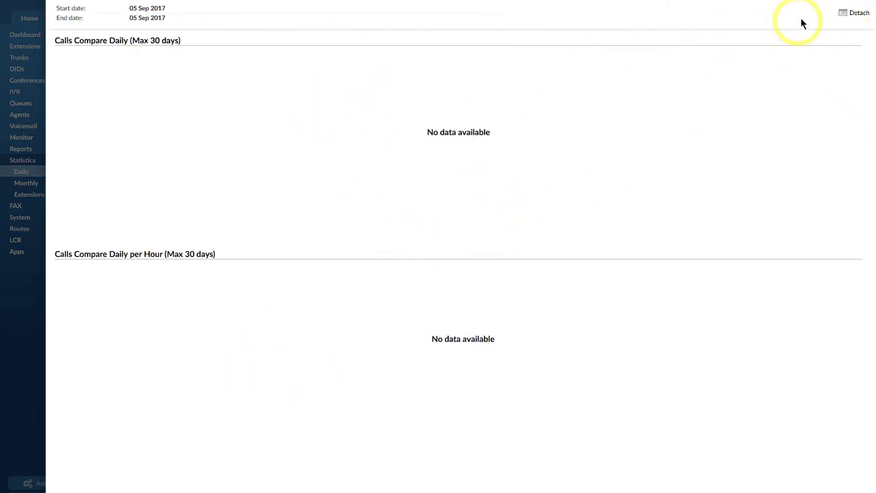
click(864, 2)
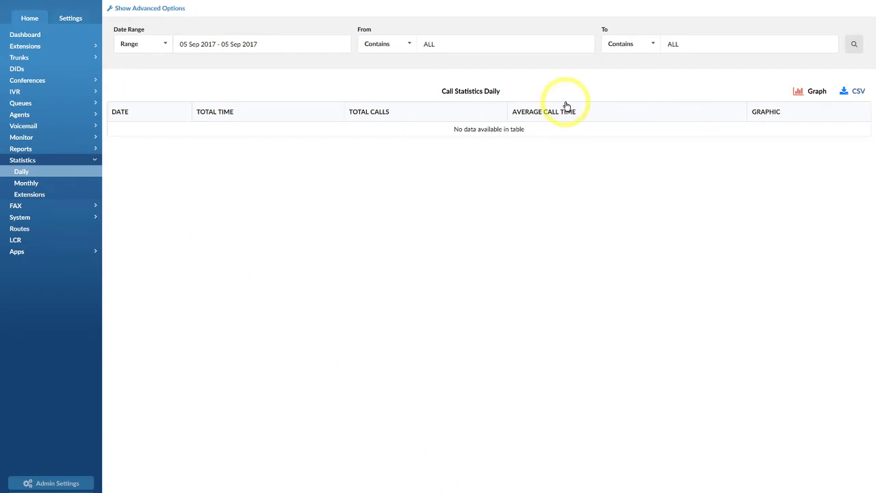
Step: Open the Support queue for editing with its advanced options shown and examine its announcement and callback settings
click(43, 106)
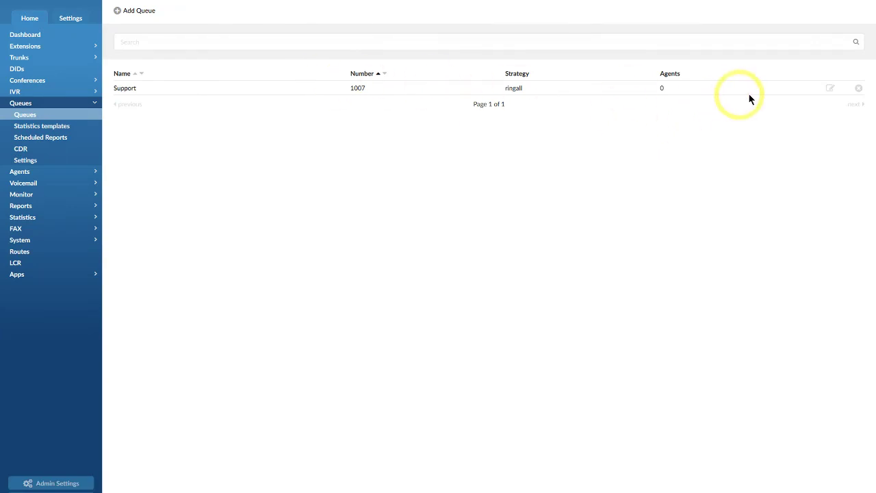
click(830, 87)
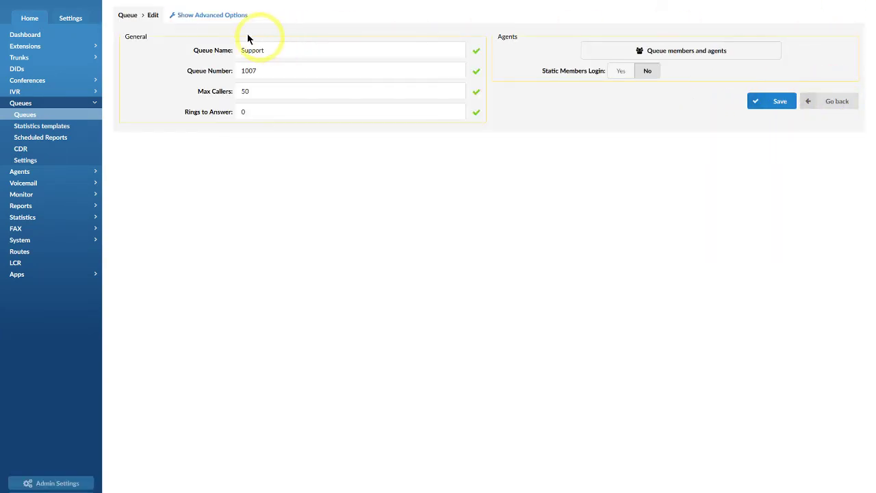
click(225, 18)
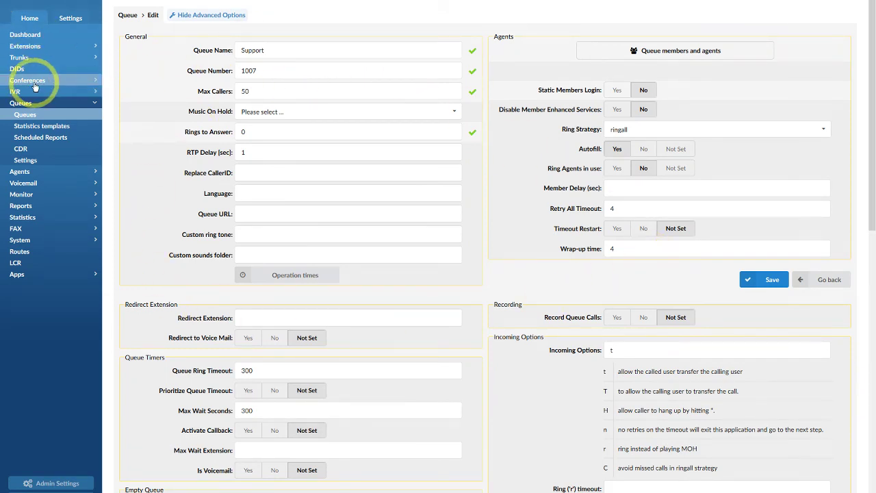
scroll(585, 352, down, 7)
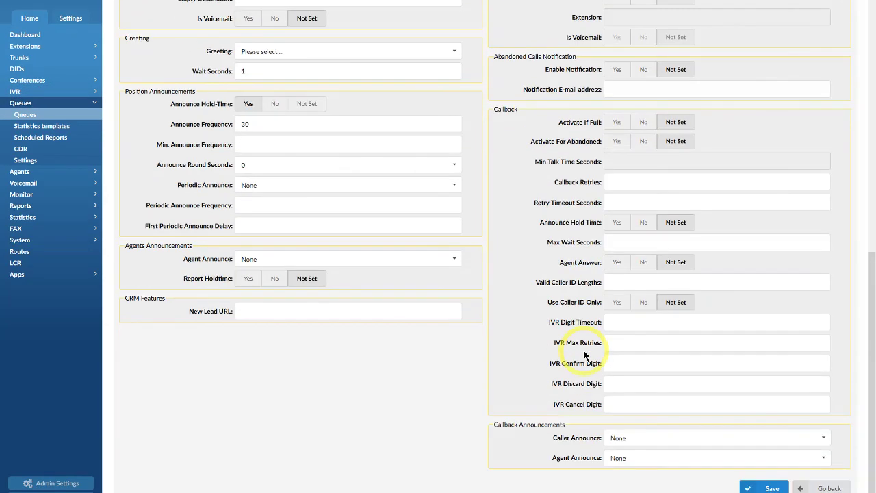
click(638, 321)
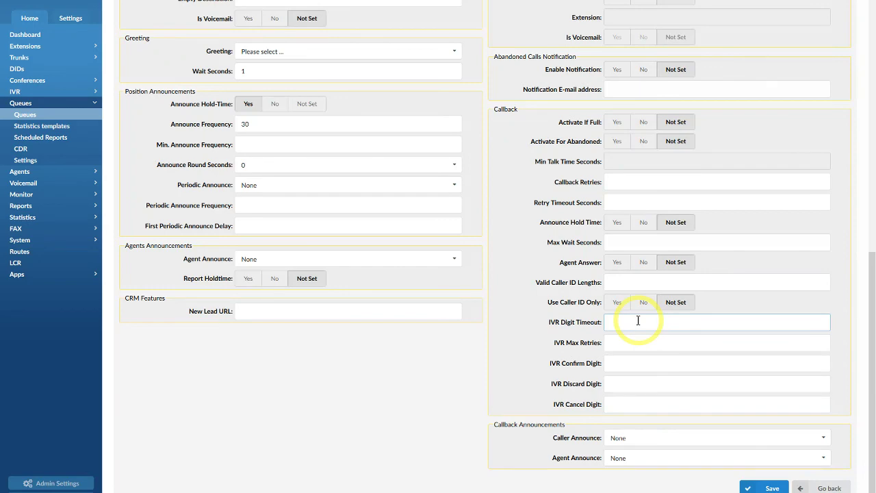
scroll(638, 321, up, 3)
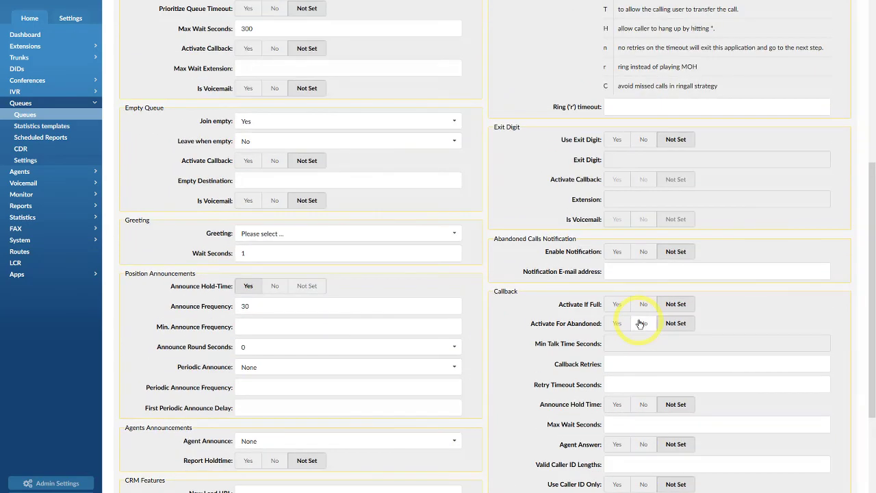